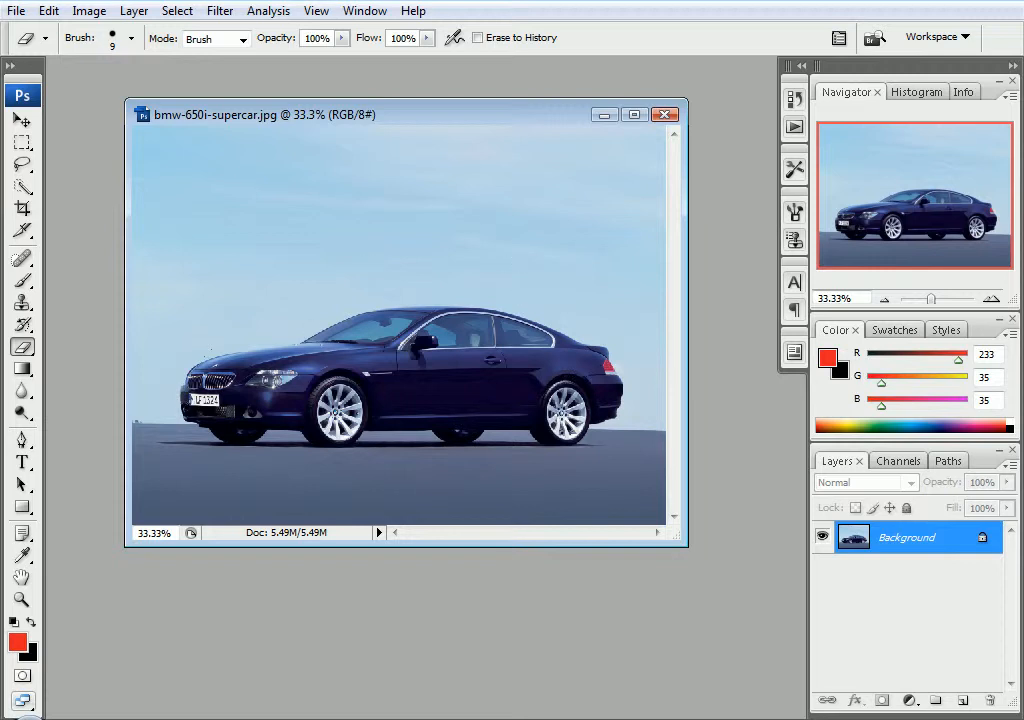
Select the car with the Quick Selection Tool, including its wheels and side windows, and subtract the excess sky above the bonnet
drag(681, 541, 746, 598)
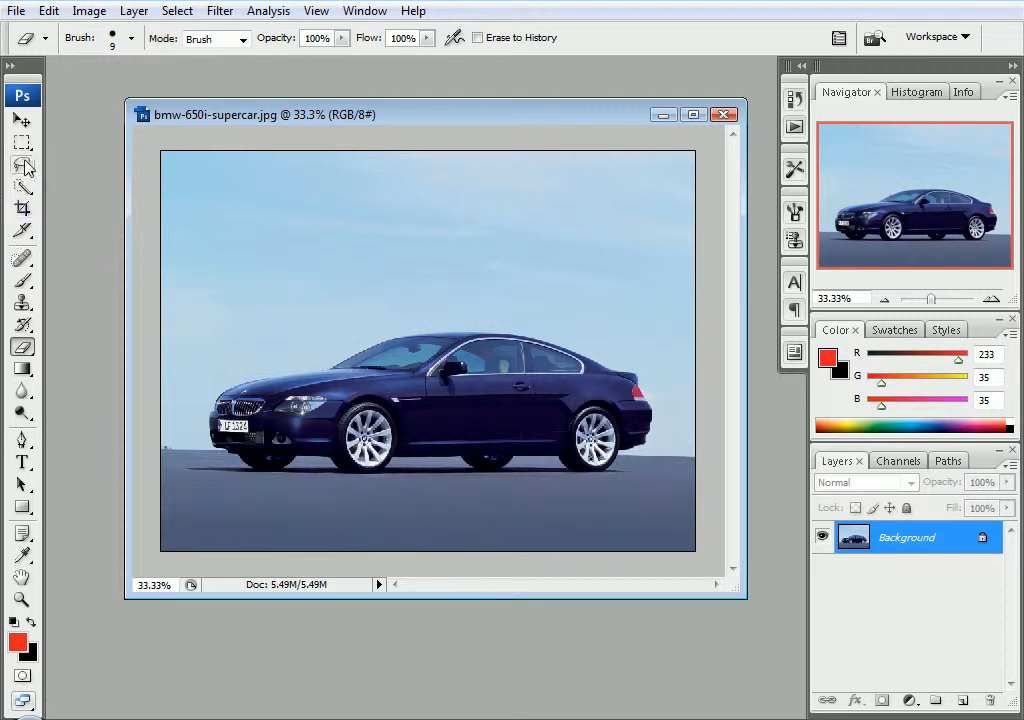
click(23, 187)
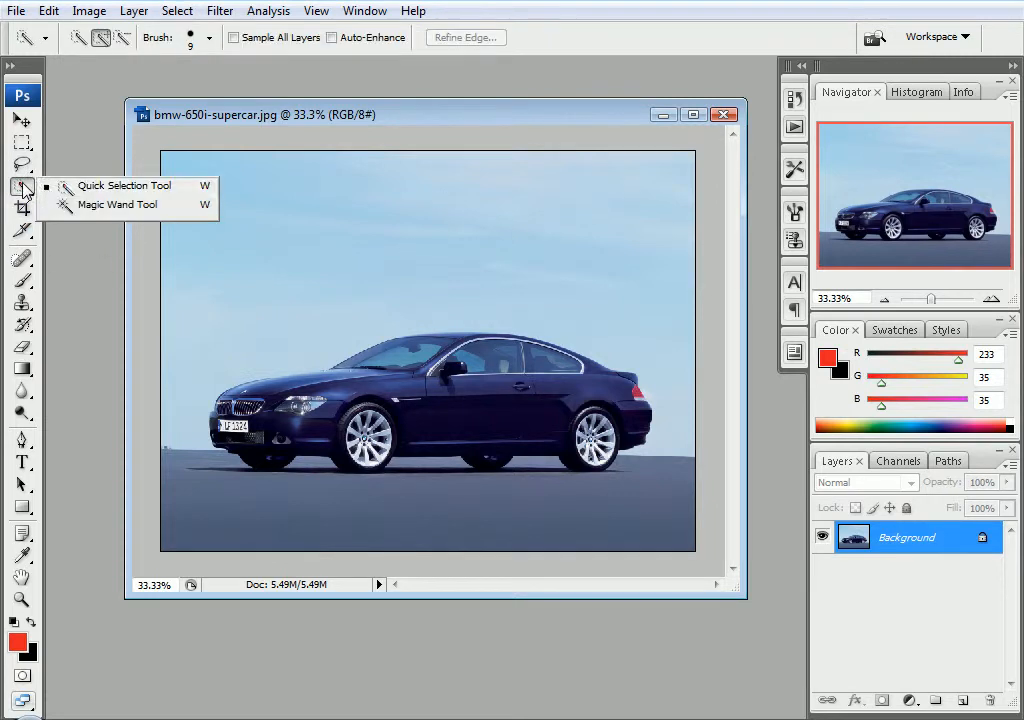
click(89, 192)
click(23, 187)
click(89, 190)
click(460, 428)
mouse_move(325, 387)
mouse_down()
mouse_move(235, 408)
mouse_move(268, 446)
mouse_move(312, 452)
mouse_up()
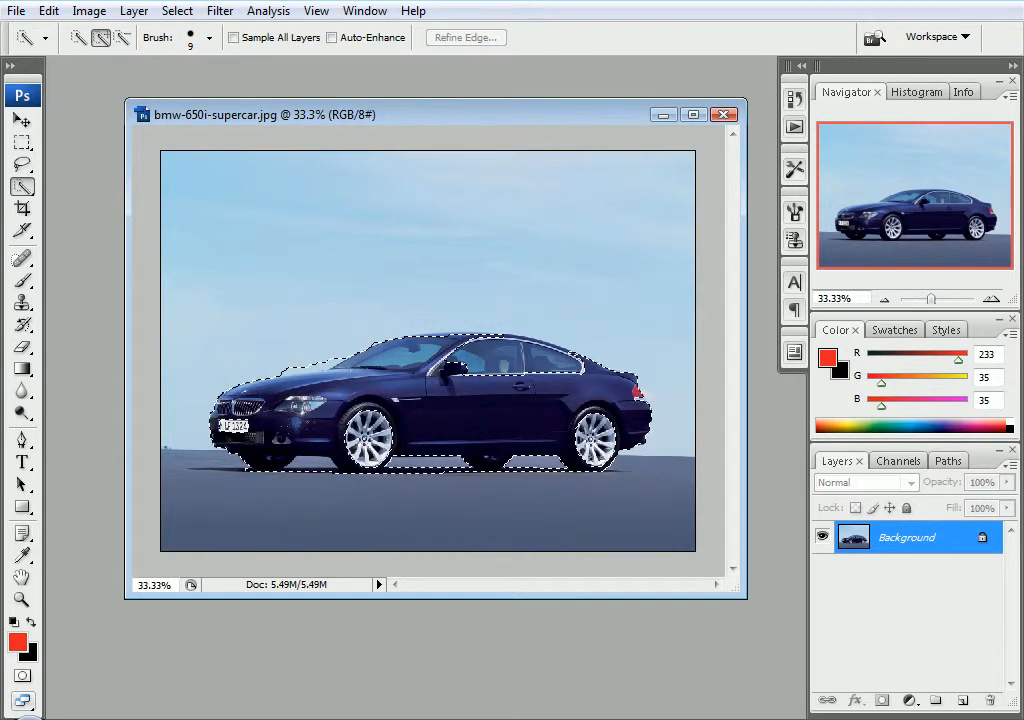
drag(596, 440, 574, 430)
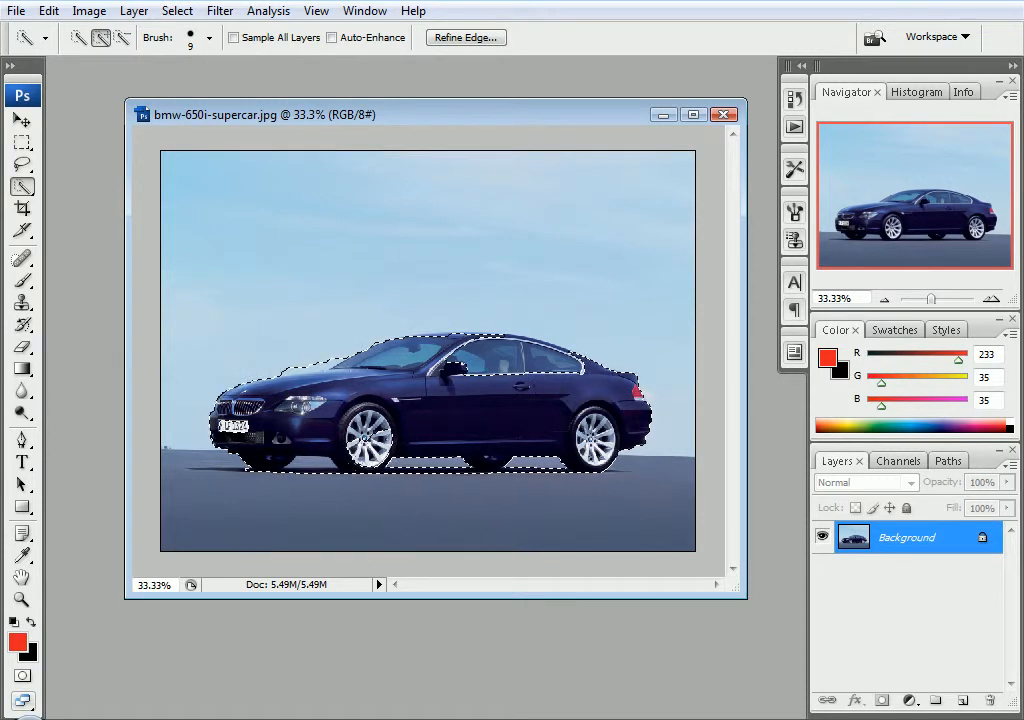
key(alt)
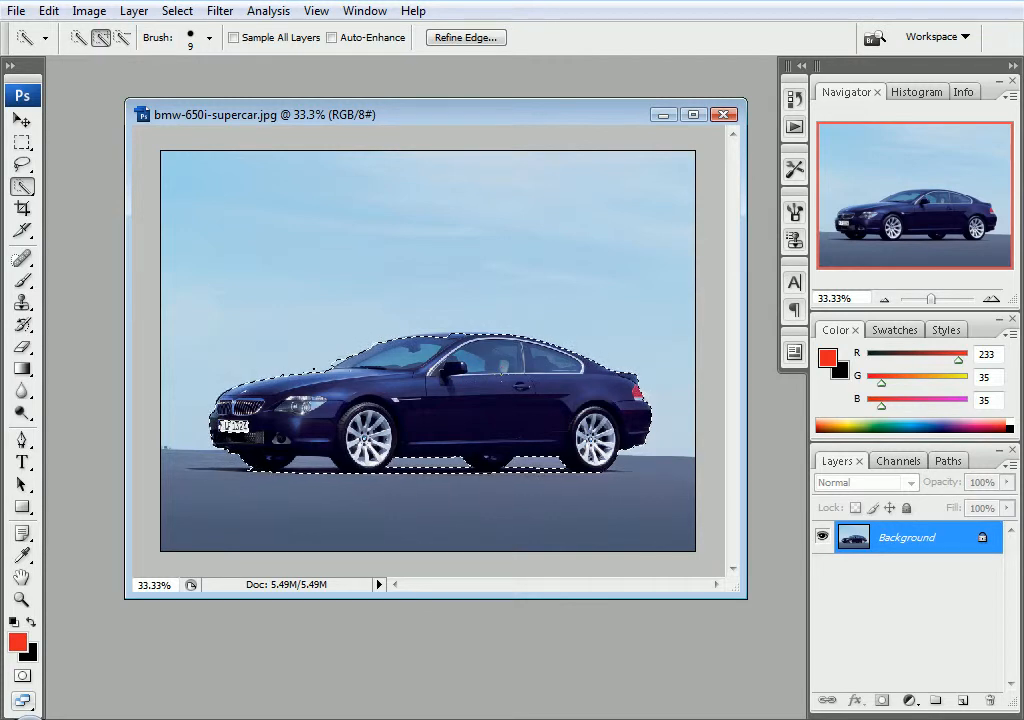
Check the selection's coverage in Quick Mask mode and subtract the ground gap beneath the front of the car
key(q)
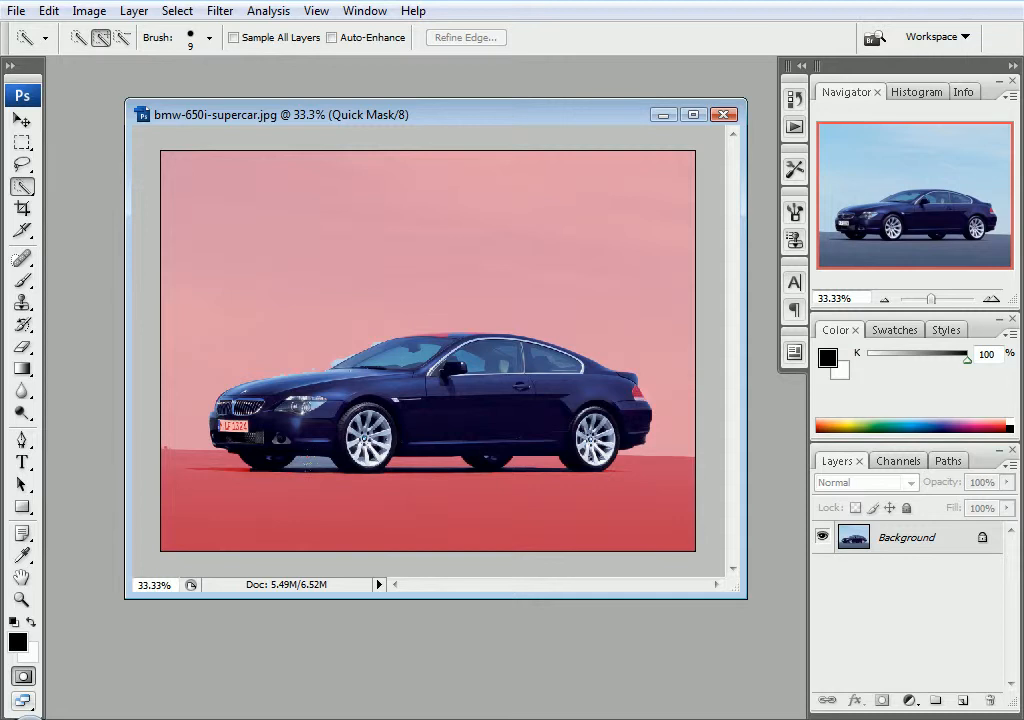
key(q)
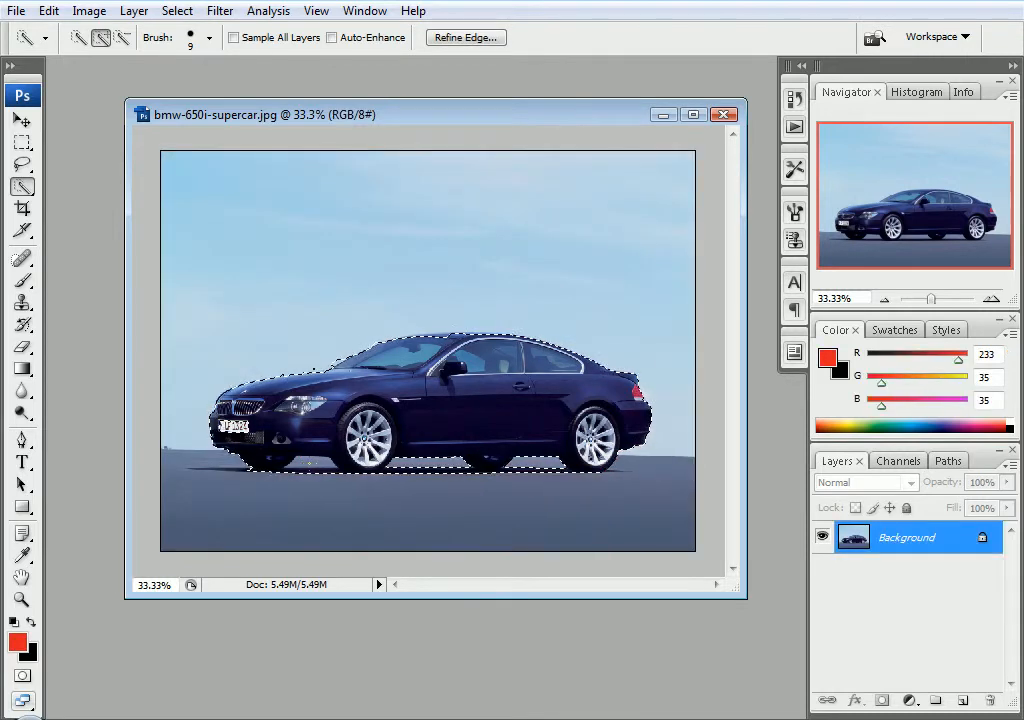
key(alt)
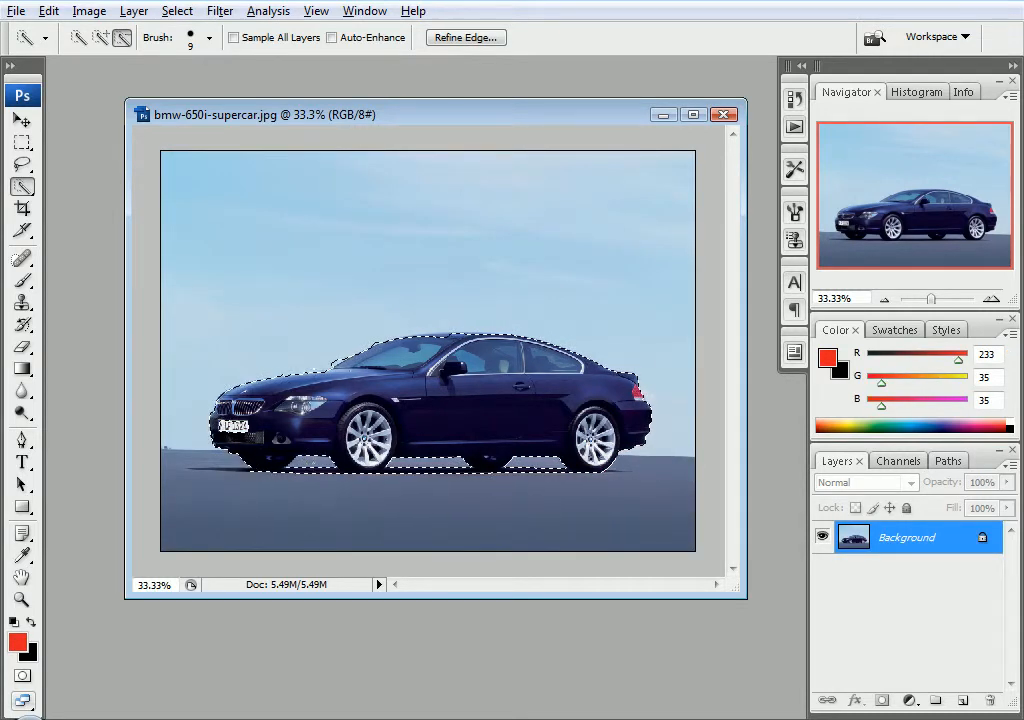
key(q)
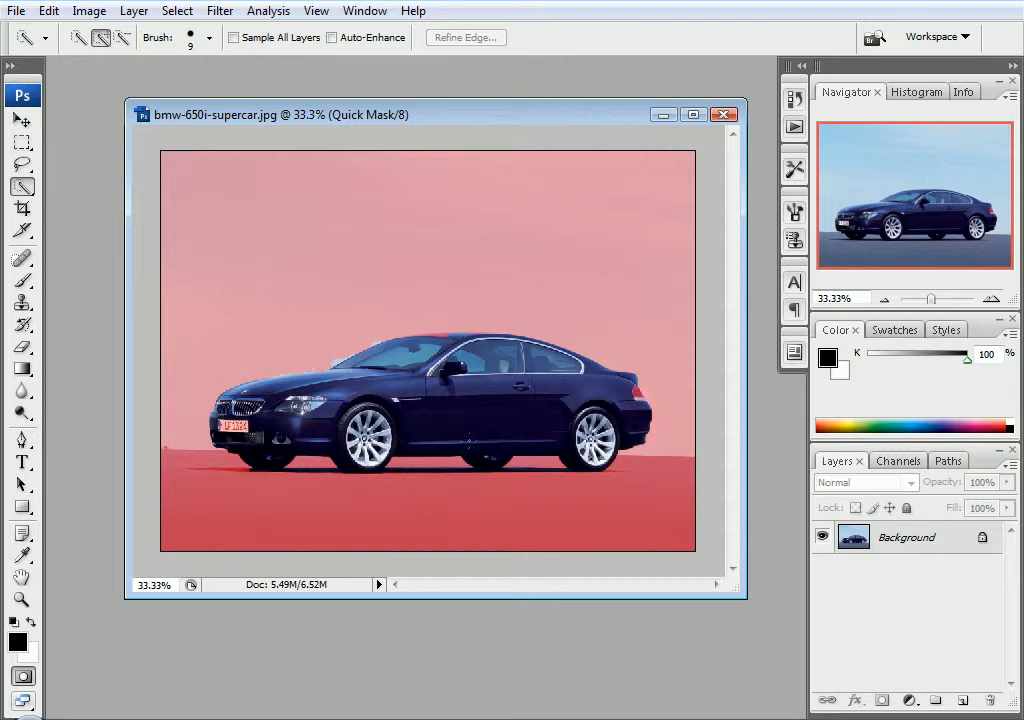
key(q)
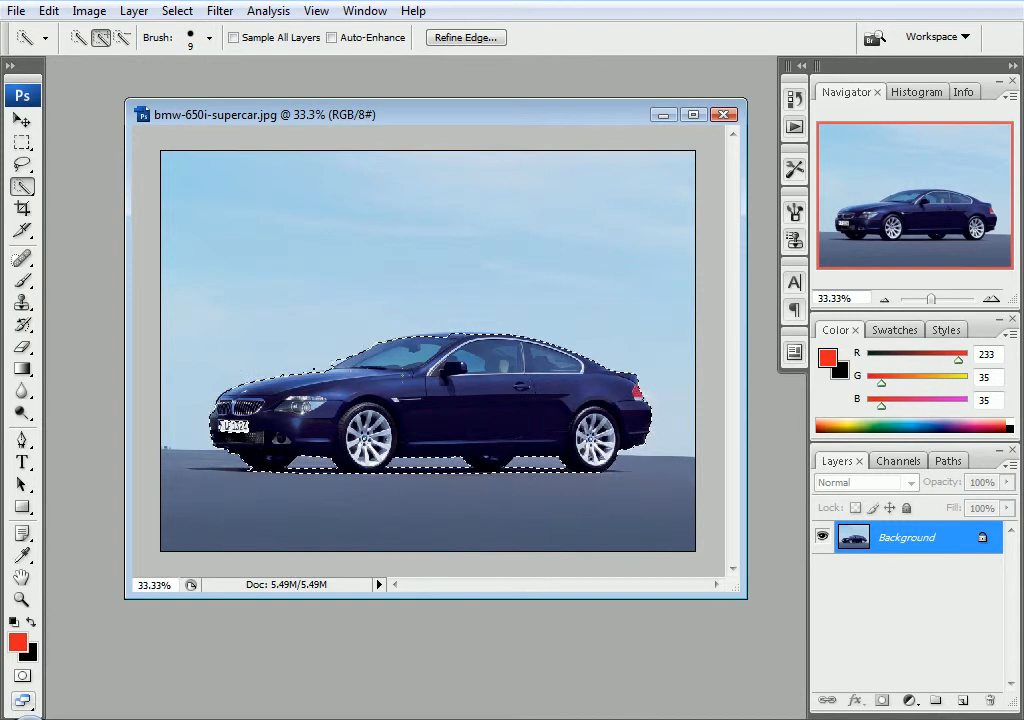
Extend the selection to include the missing edge of the roof above the windscreen
key(ctrl+plus)
key(ctrl+plus)
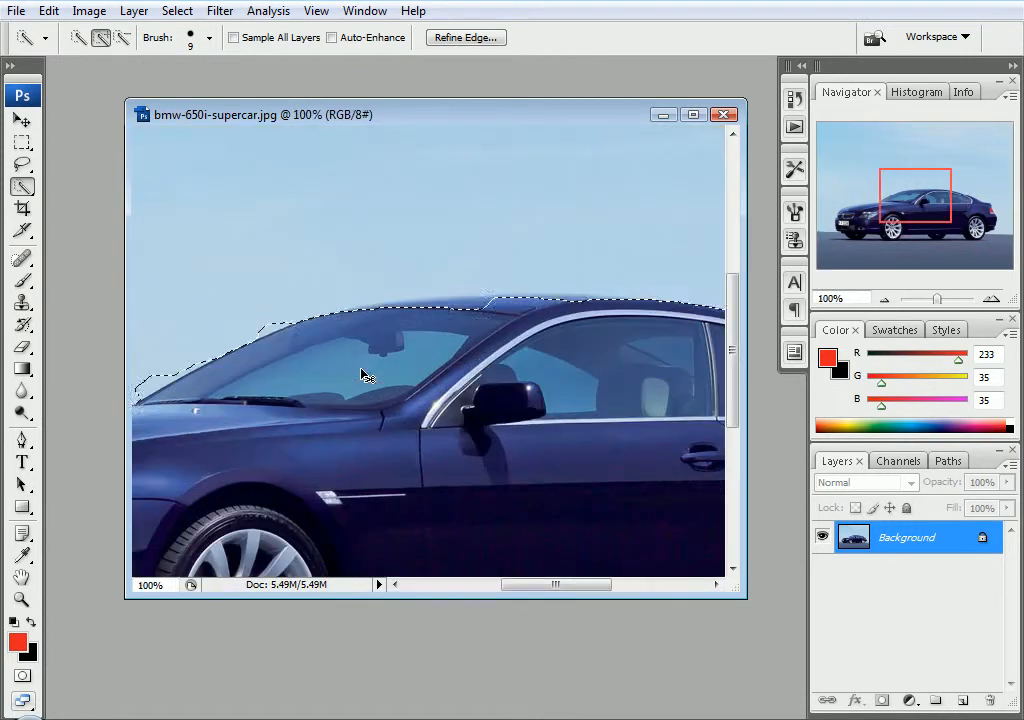
drag(384, 327, 549, 323)
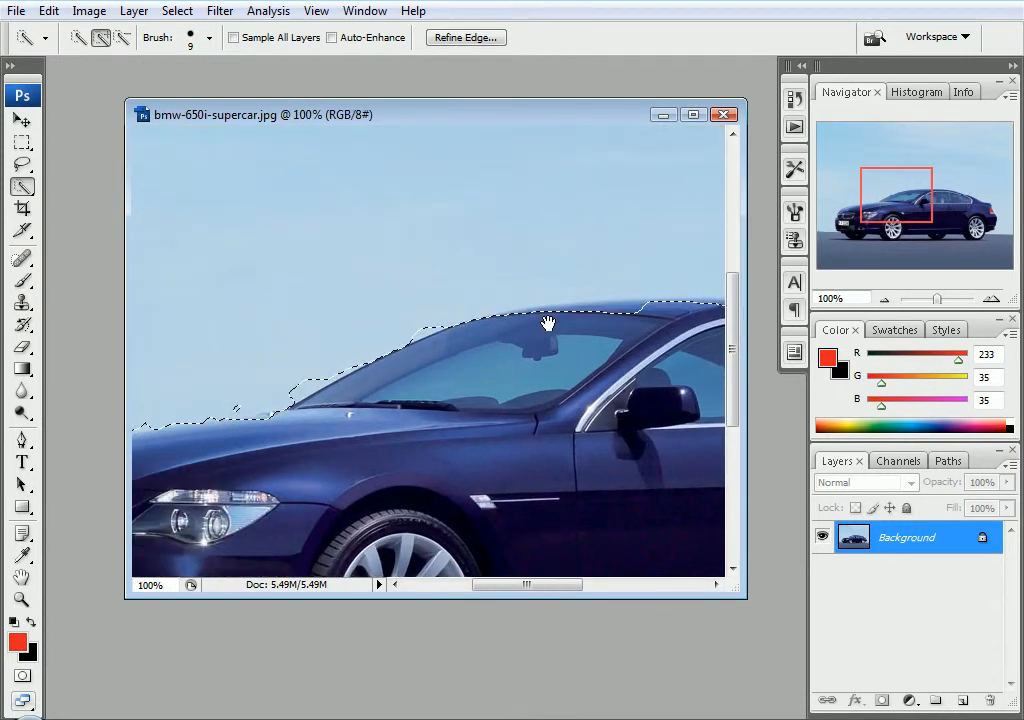
drag(334, 370, 185, 345)
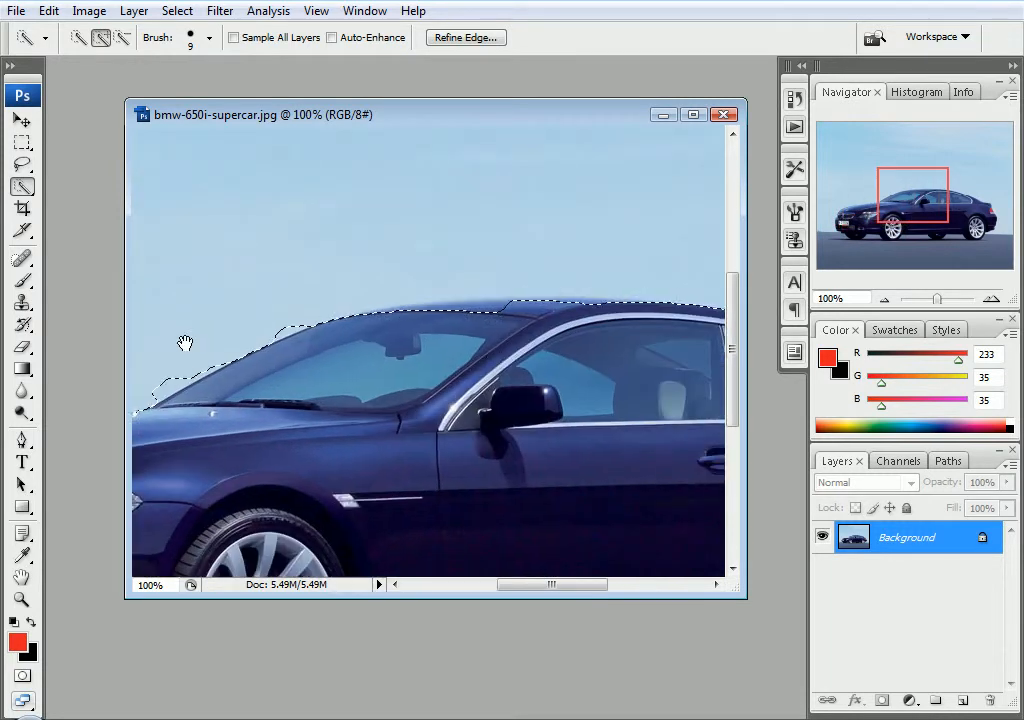
click(495, 315)
Subtract the stray patches of sky along the windscreen and bonnet from the selection
drag(450, 350, 592, 327)
key(alt)
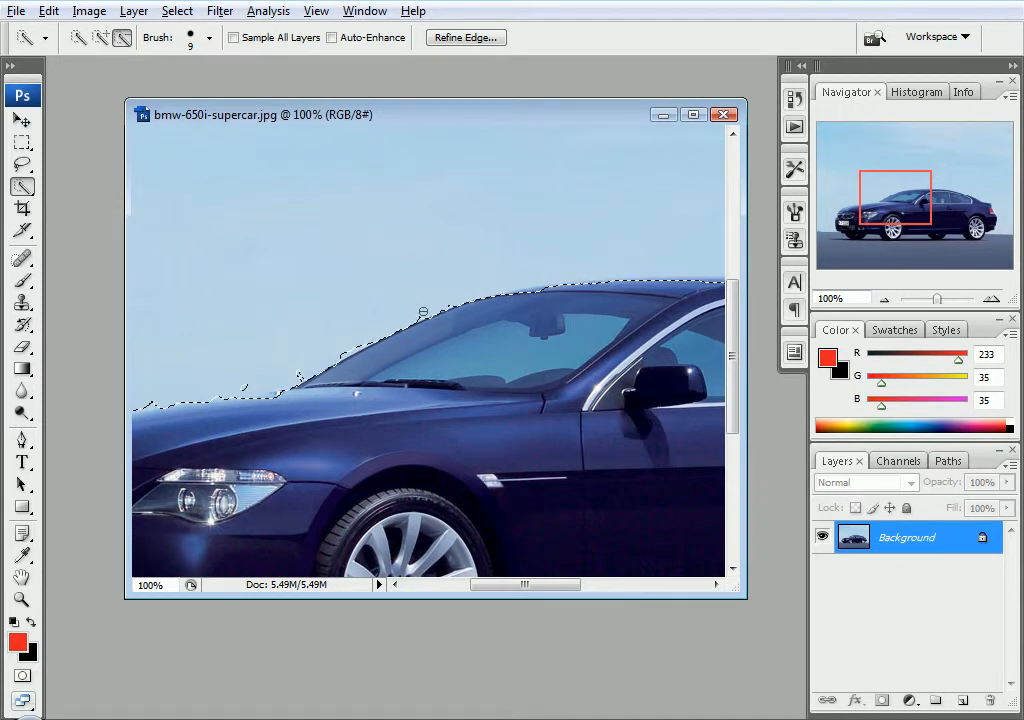
drag(340, 362, 507, 320)
key(alt)
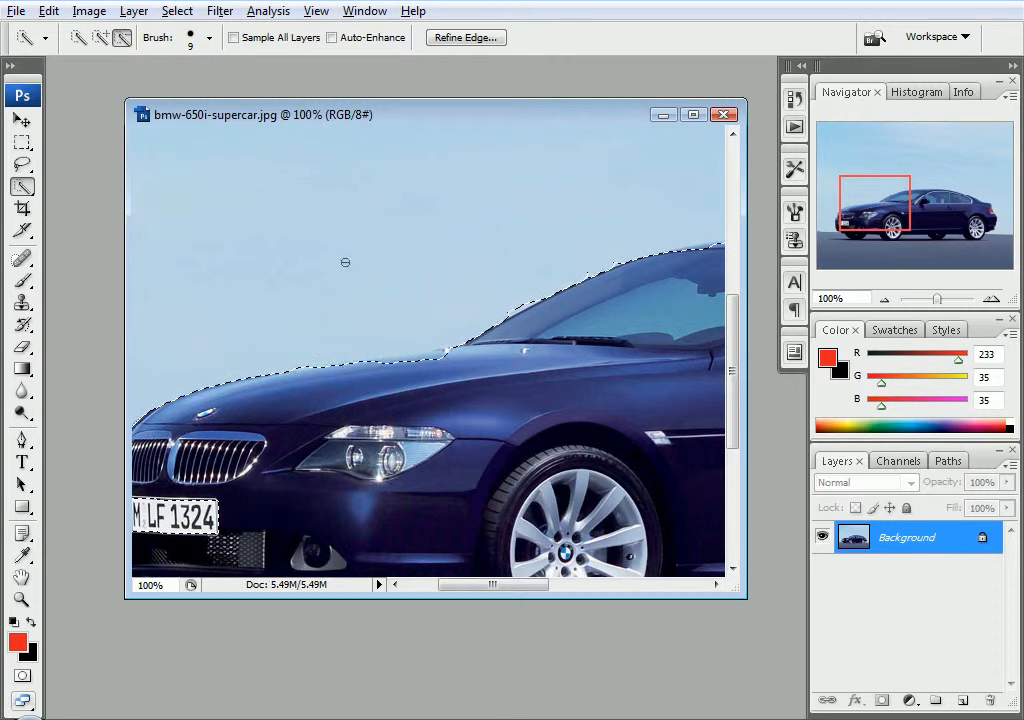
Examine the selection outline along the car from the front bumper to the rear wheel, up close and as a whole
key(space)
drag(508, 310, 360, 349)
drag(532, 363, 298, 260)
drag(504, 355, 256, 290)
drag(511, 344, 403, 334)
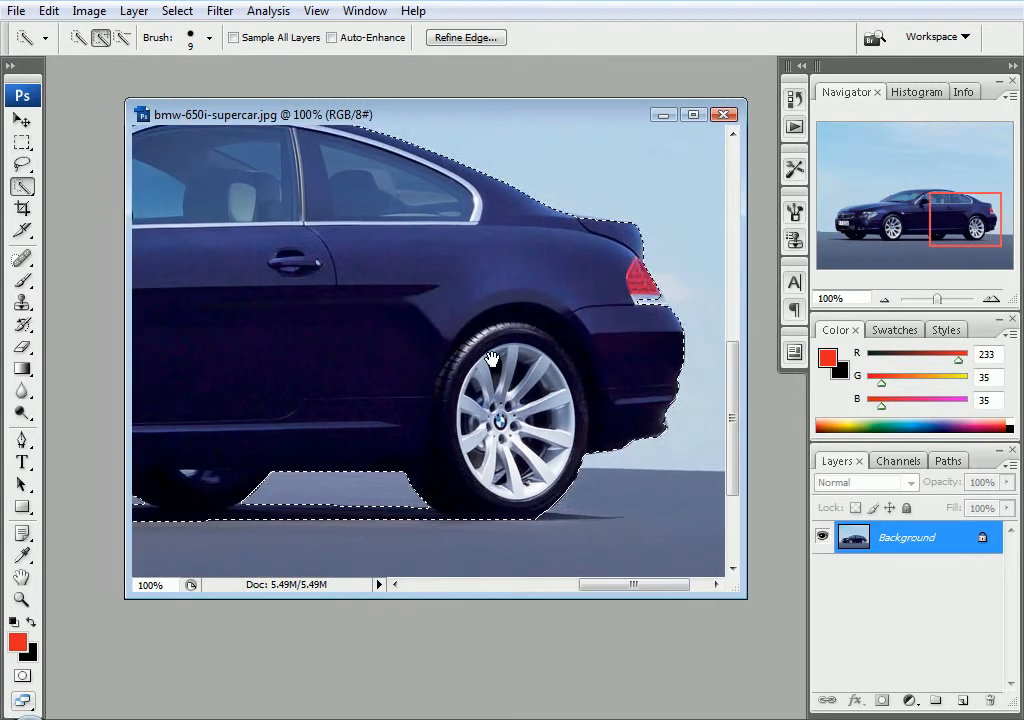
drag(437, 370, 560, 386)
key(ctrl+minus)
key(ctrl+minus)
key(ctrl+minus)
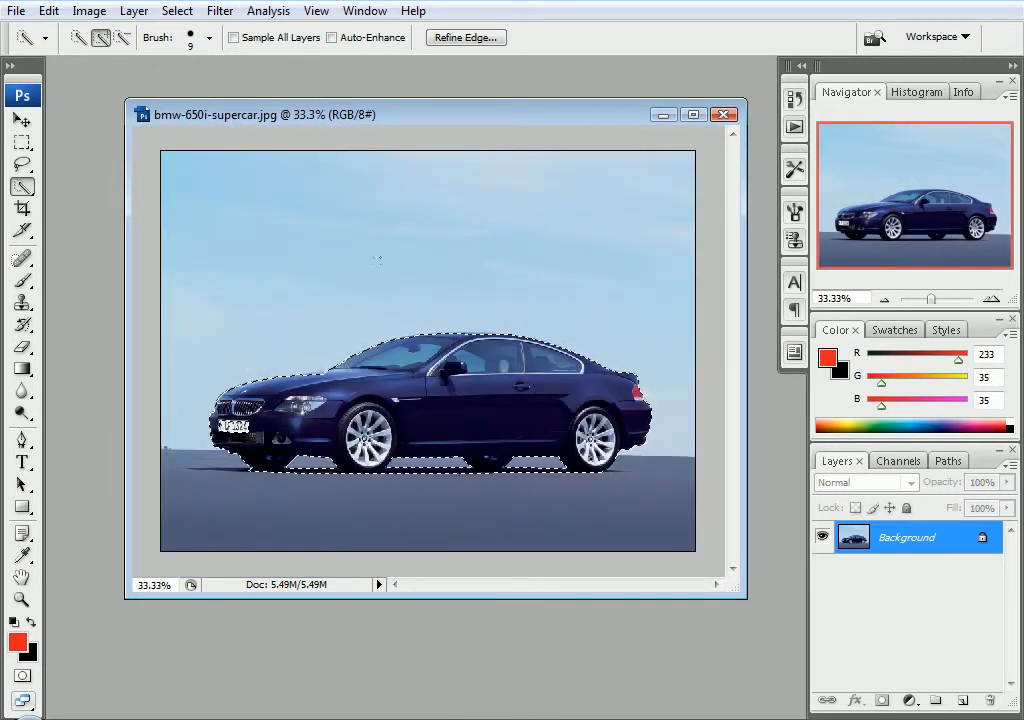
Convert the locked Background into a regular layer with default settings, and undo a trial deletion of the selected car
double_click(908, 540)
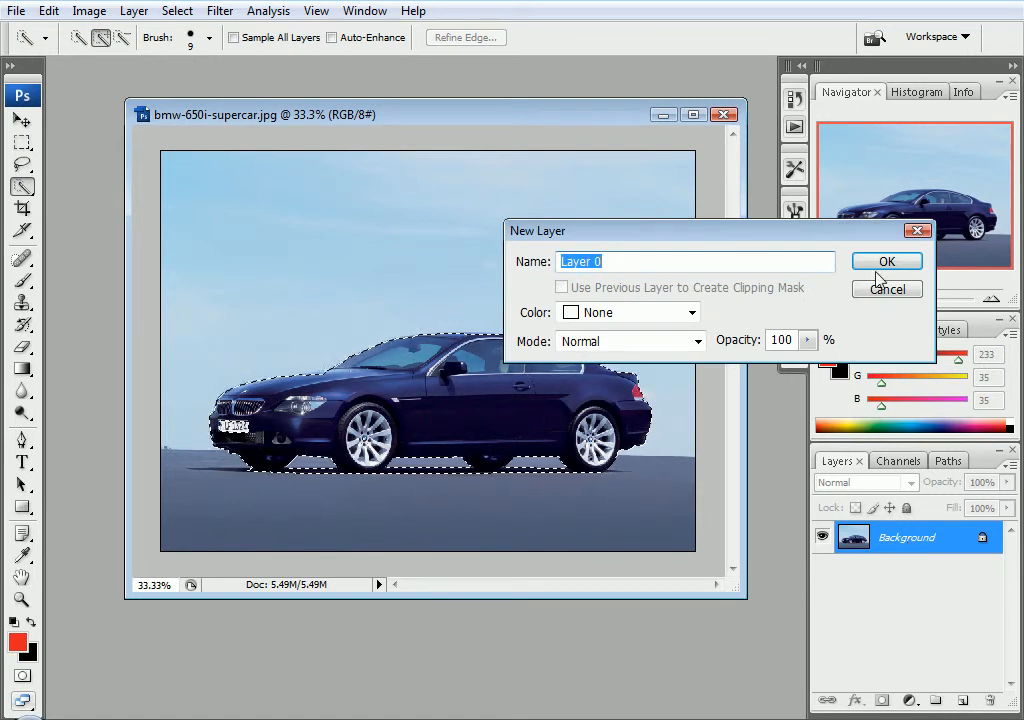
click(905, 265)
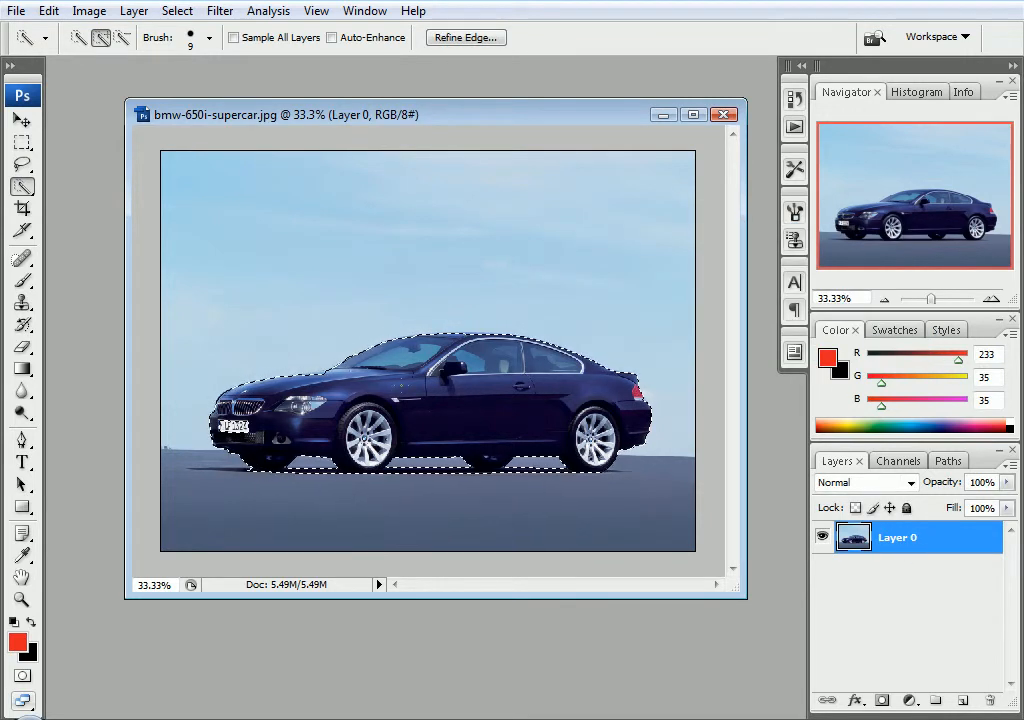
key(Delete)
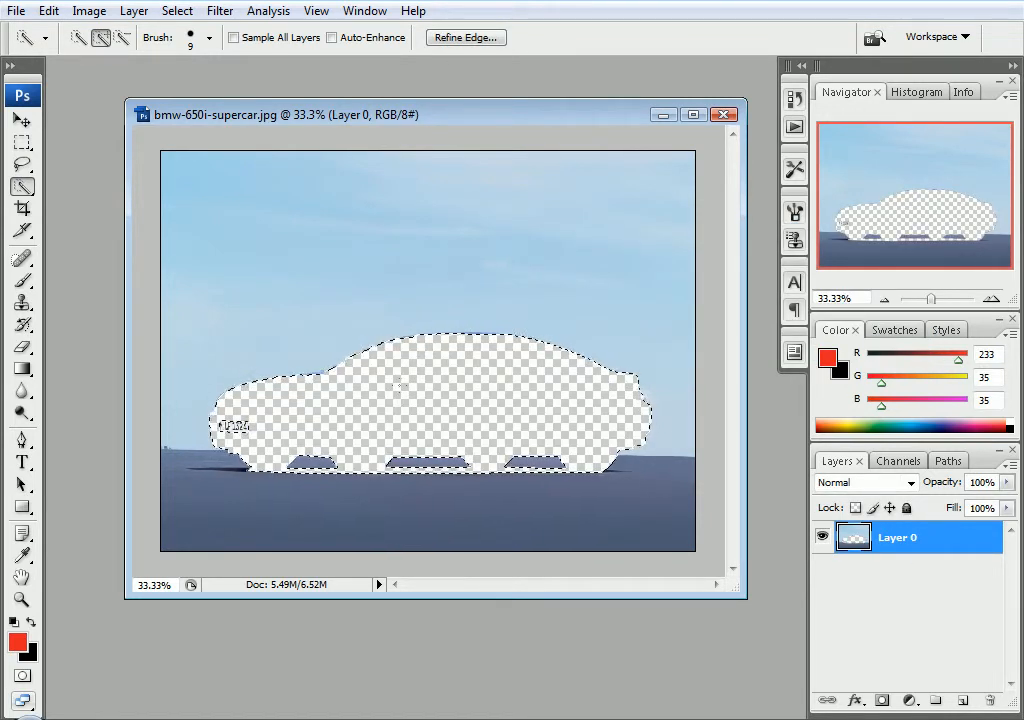
key(ctrl+z)
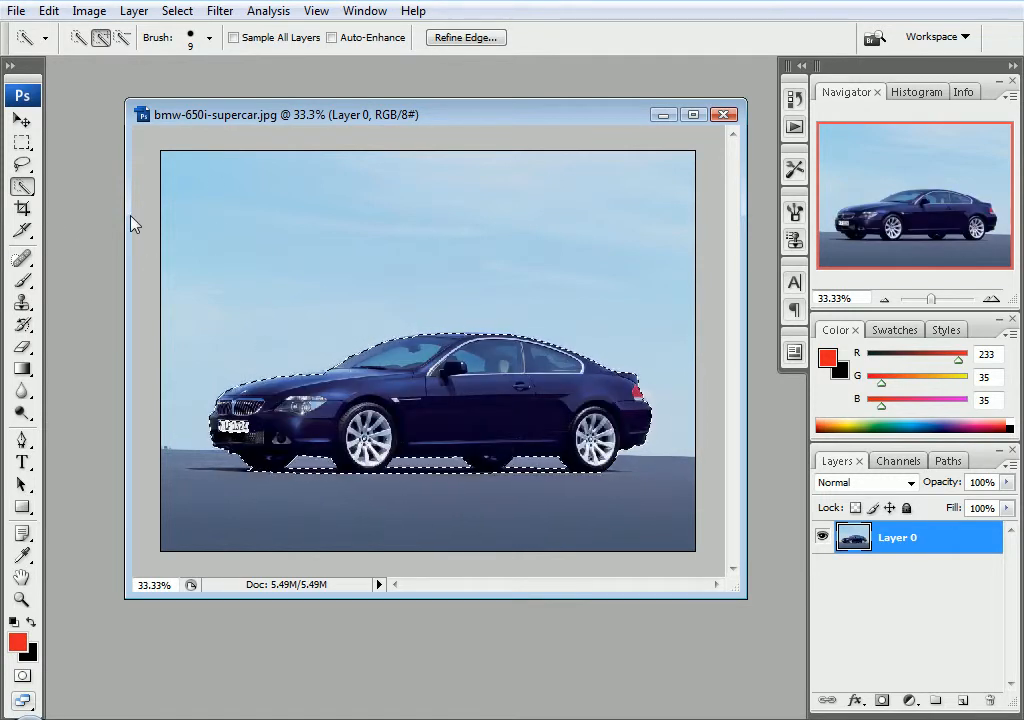
Invert the selection, delete the sky and ground around the car, and deselect
click(22, 142)
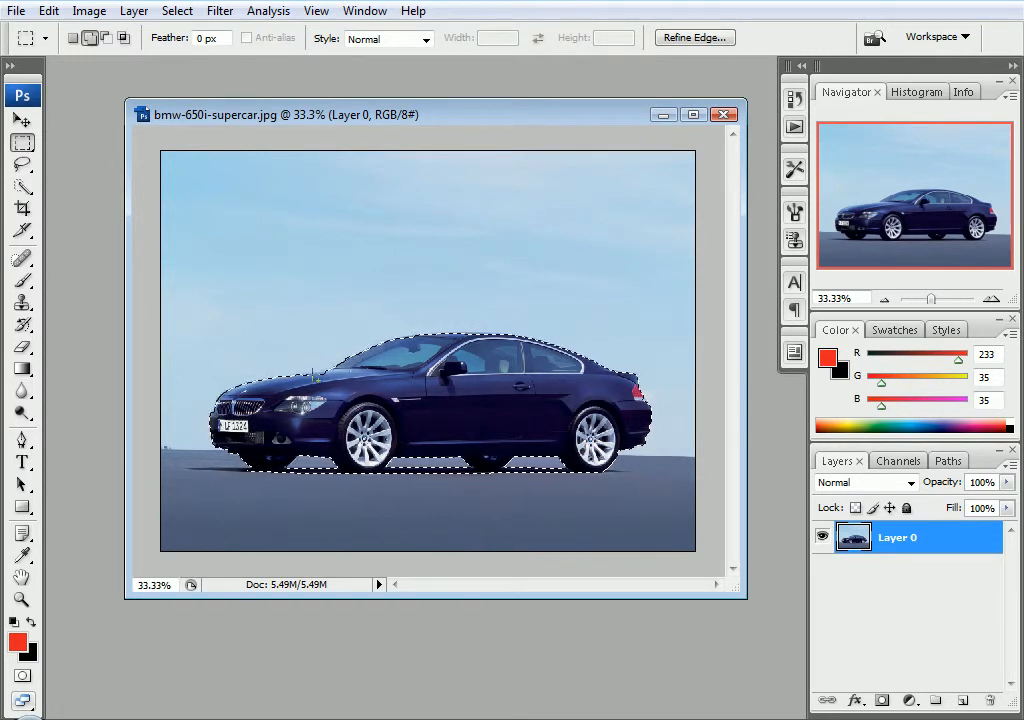
click(176, 12)
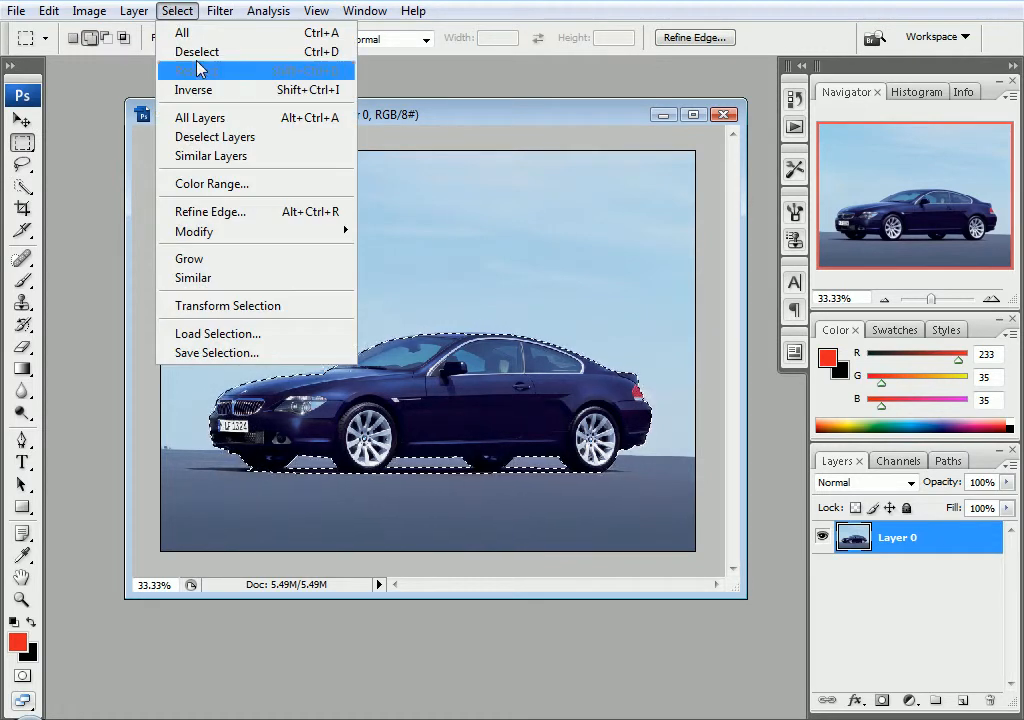
click(219, 97)
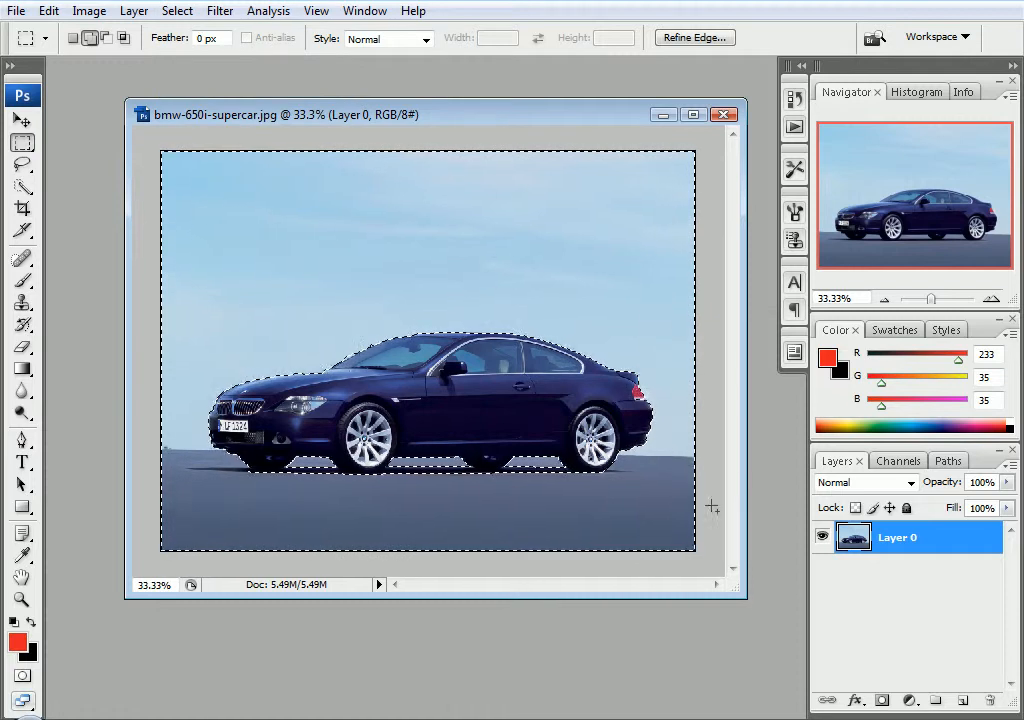
key(Delete)
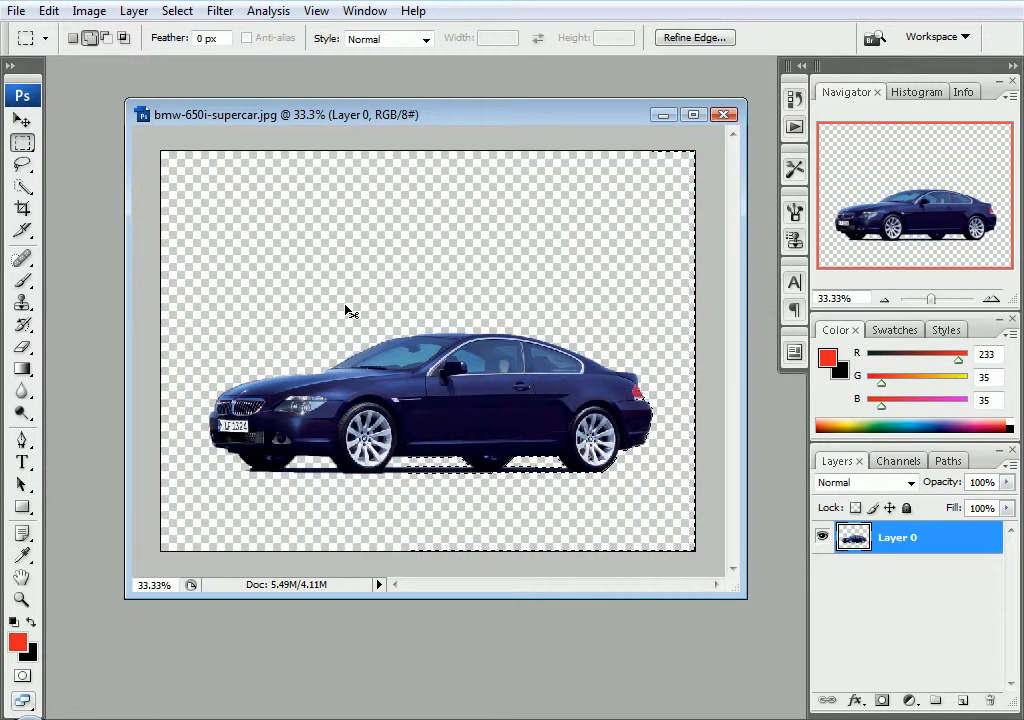
key(ctrl+d)
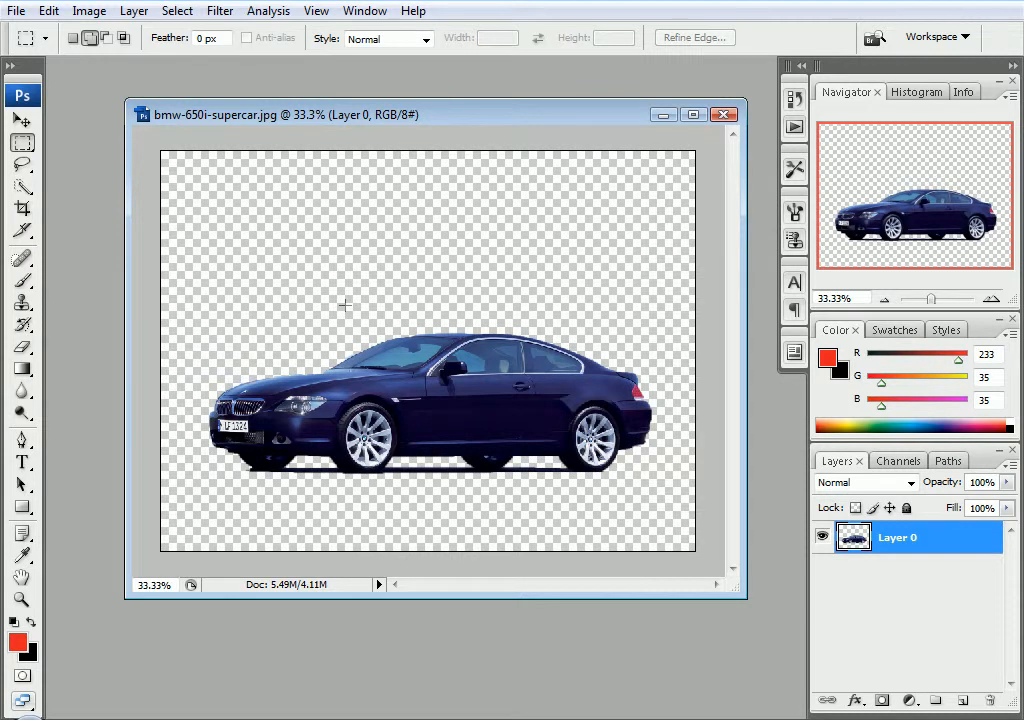
Crop the canvas closely around the car, with the lower edge just beneath the wheels
click(22, 208)
drag(202, 332, 656, 488)
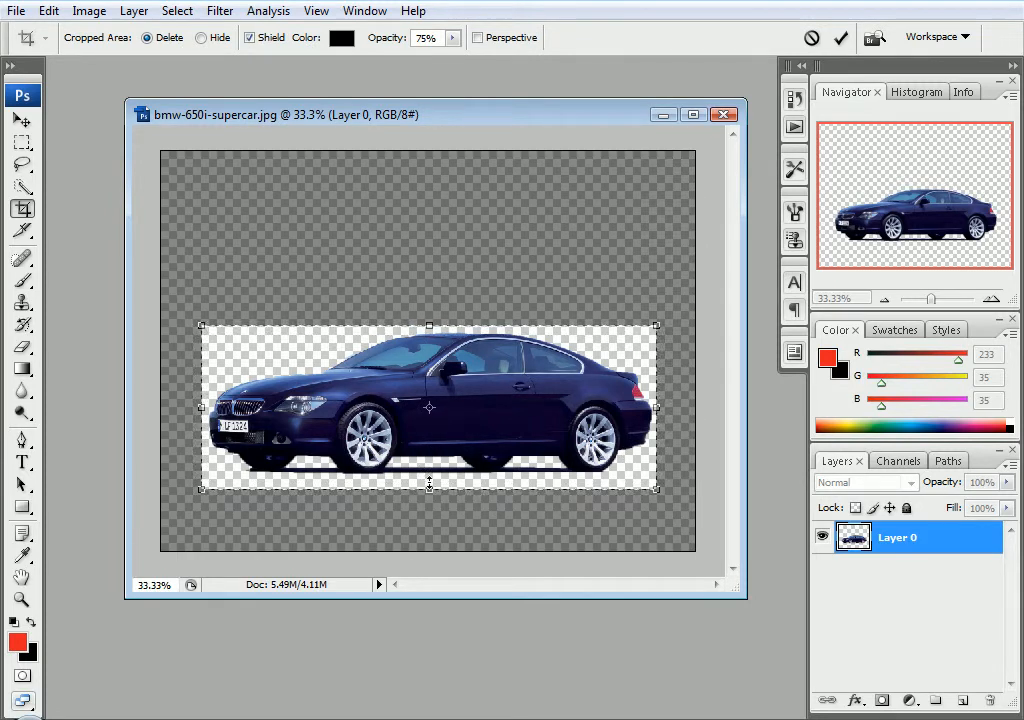
drag(429, 488, 429, 474)
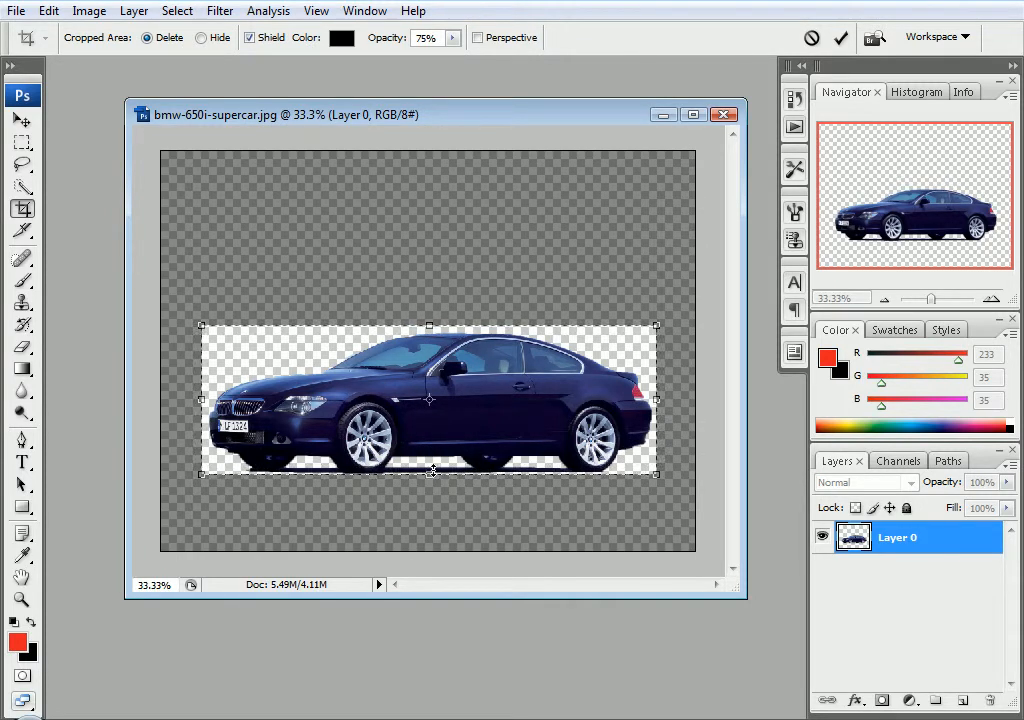
double_click(350, 383)
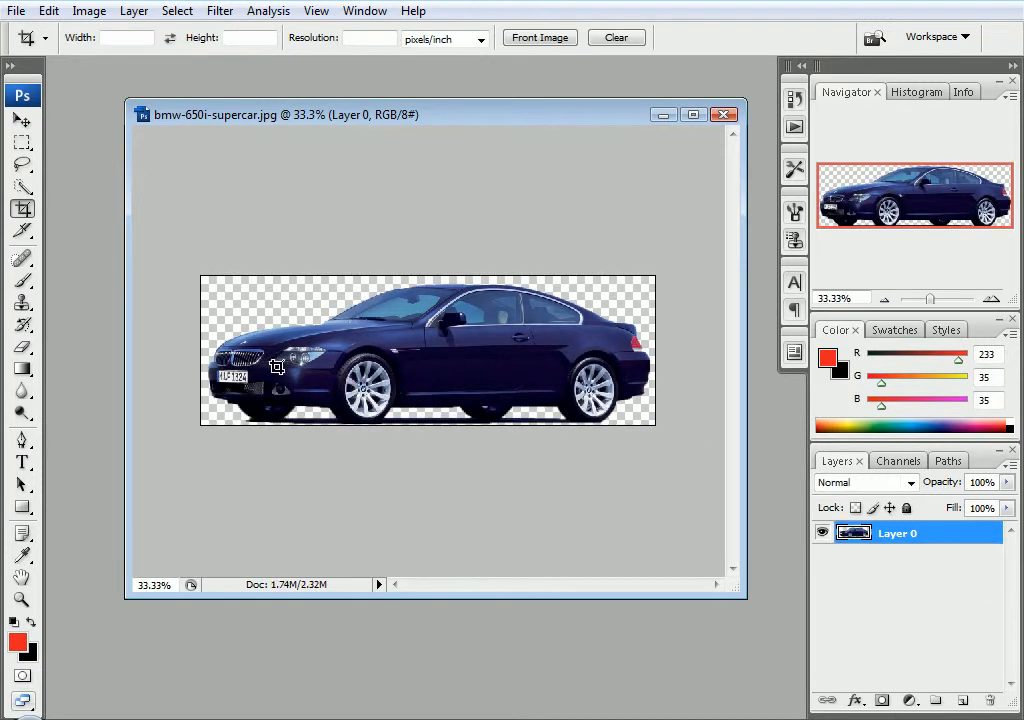
key(ctrl+n)
drag(216, 114, 218, 103)
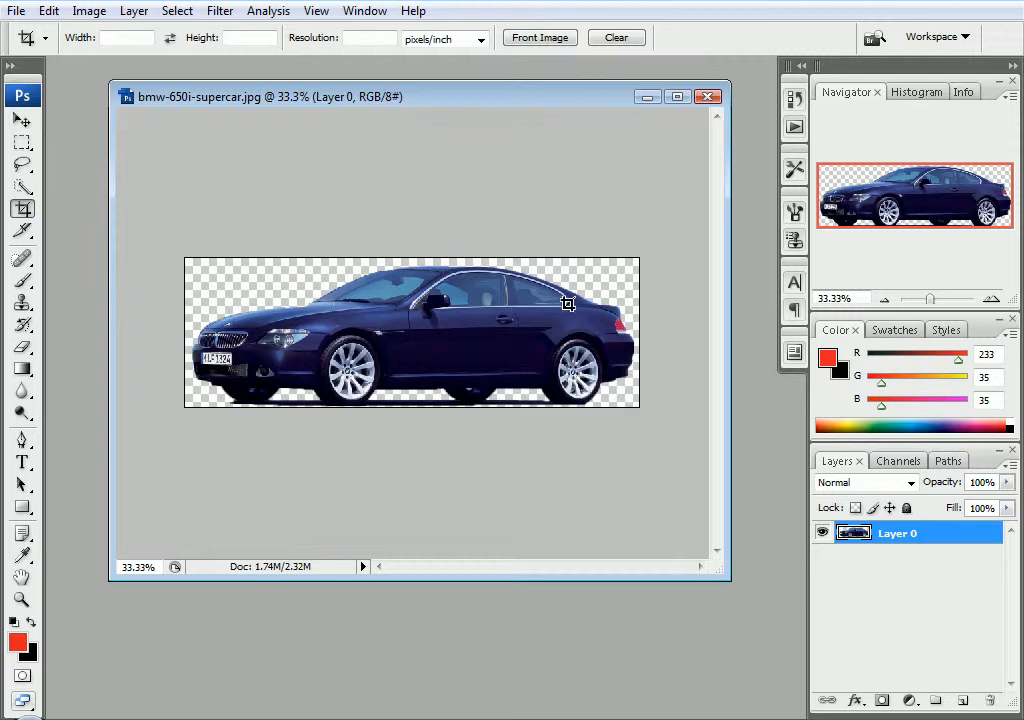
Start a Save for Web & Devices export, inspect the car's edges in the preview, and choose the PNG-24 preset
click(17, 12)
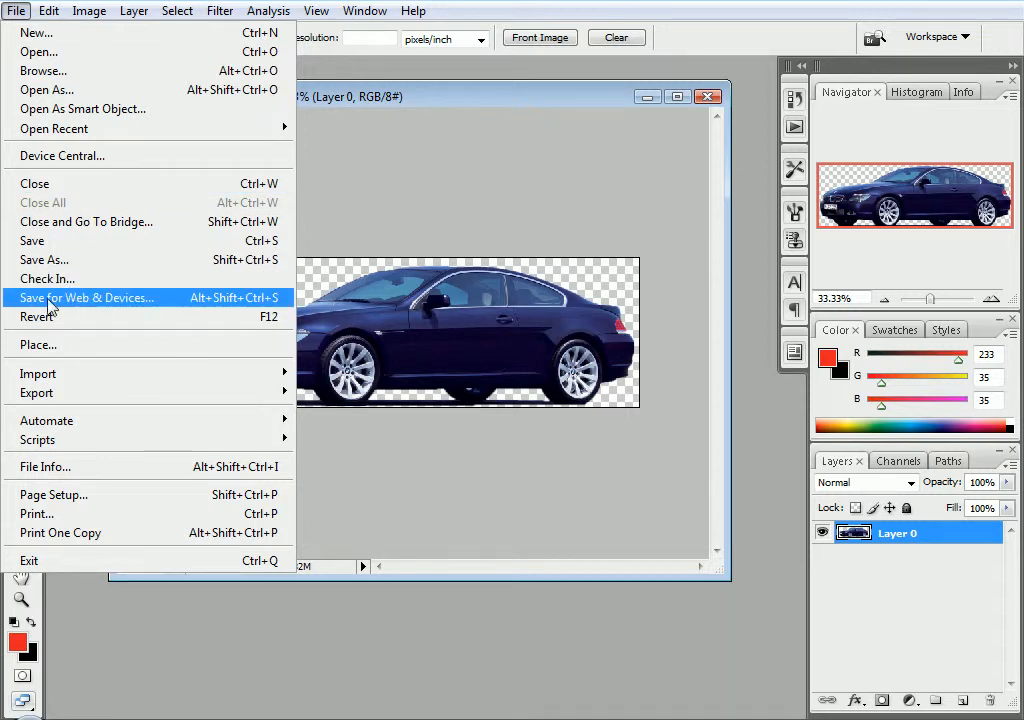
click(98, 298)
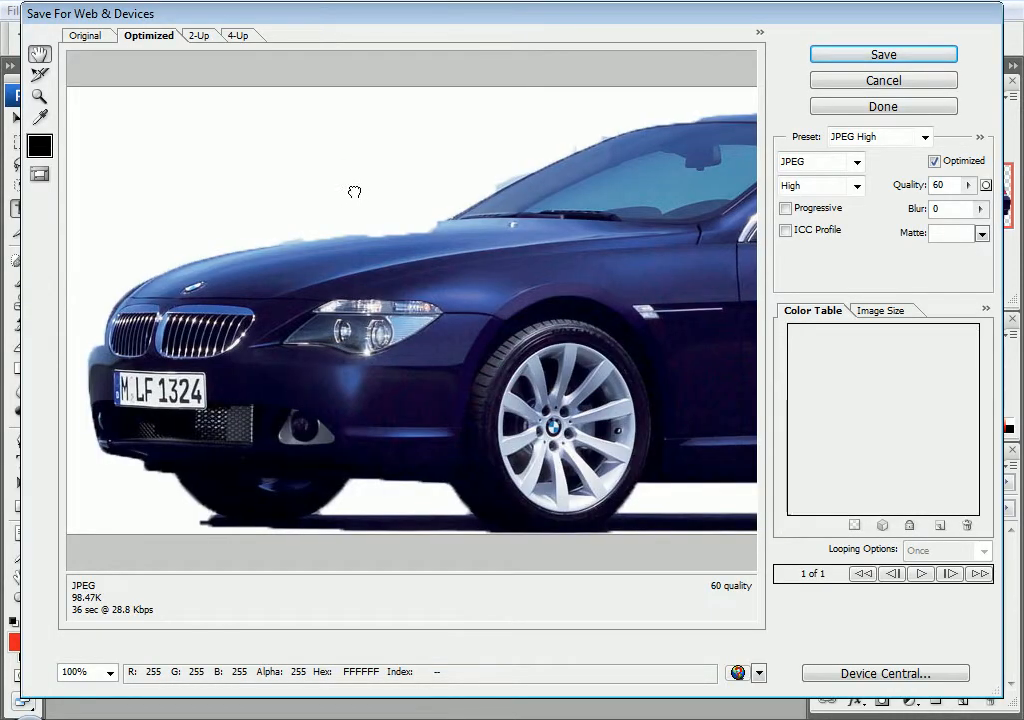
drag(354, 192, 216, 198)
drag(475, 267, 226, 256)
drag(508, 264, 302, 261)
drag(519, 147, 280, 161)
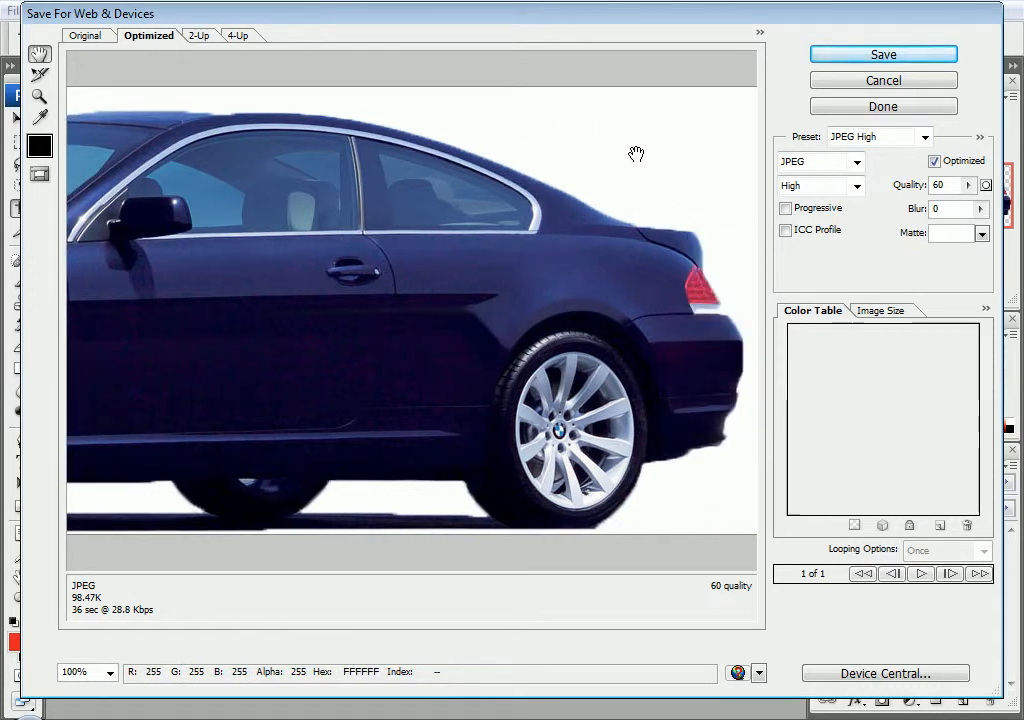
click(855, 142)
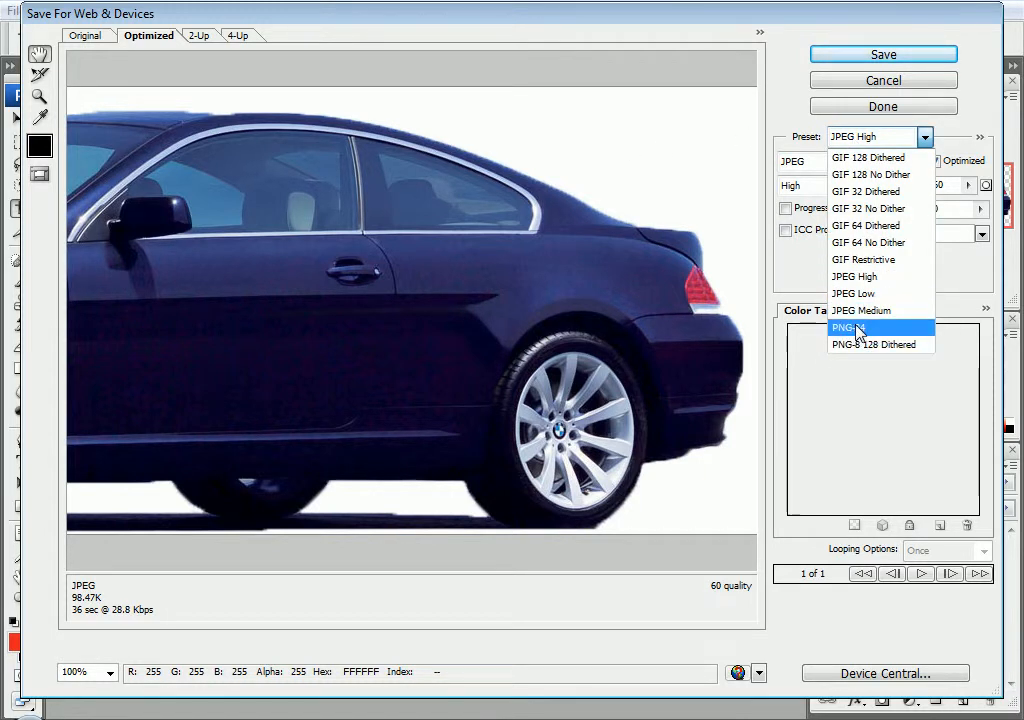
click(857, 328)
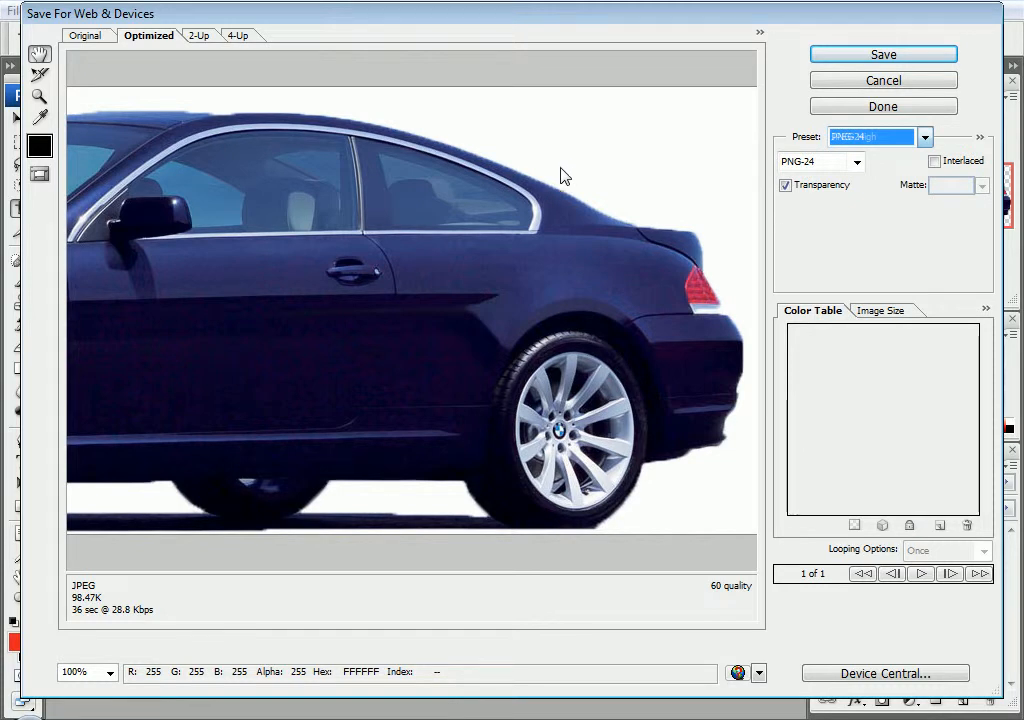
Examine the transparent area around the car in the export preview and recheck the PNG-24 preset
drag(577, 192, 681, 194)
drag(425, 179, 701, 222)
drag(426, 224, 711, 230)
drag(654, 320, 403, 320)
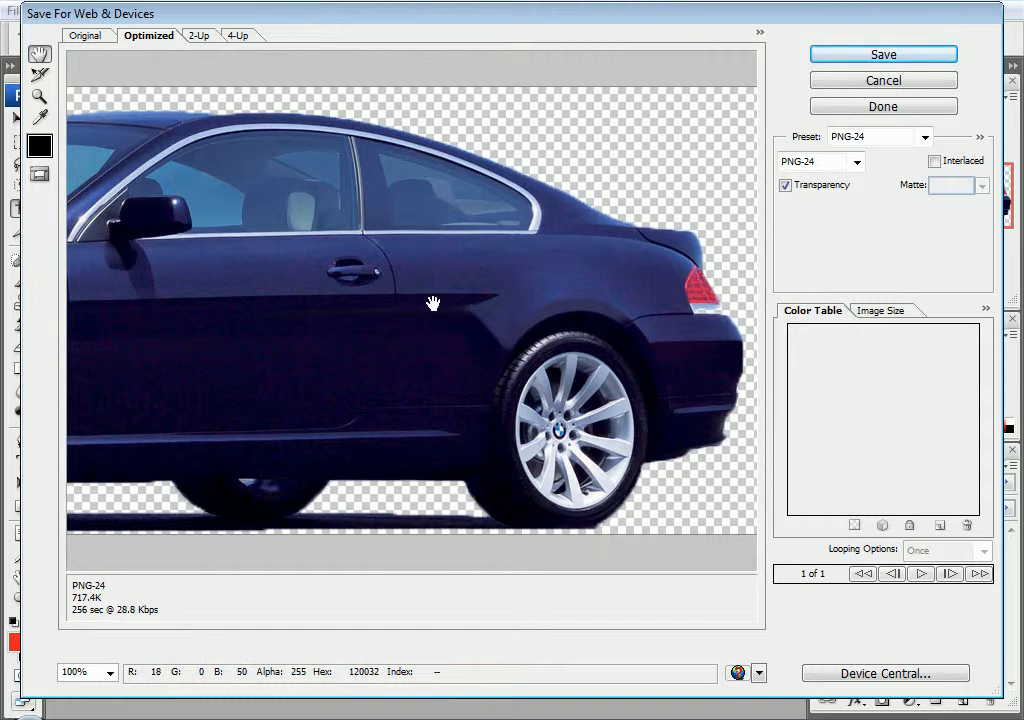
click(850, 143)
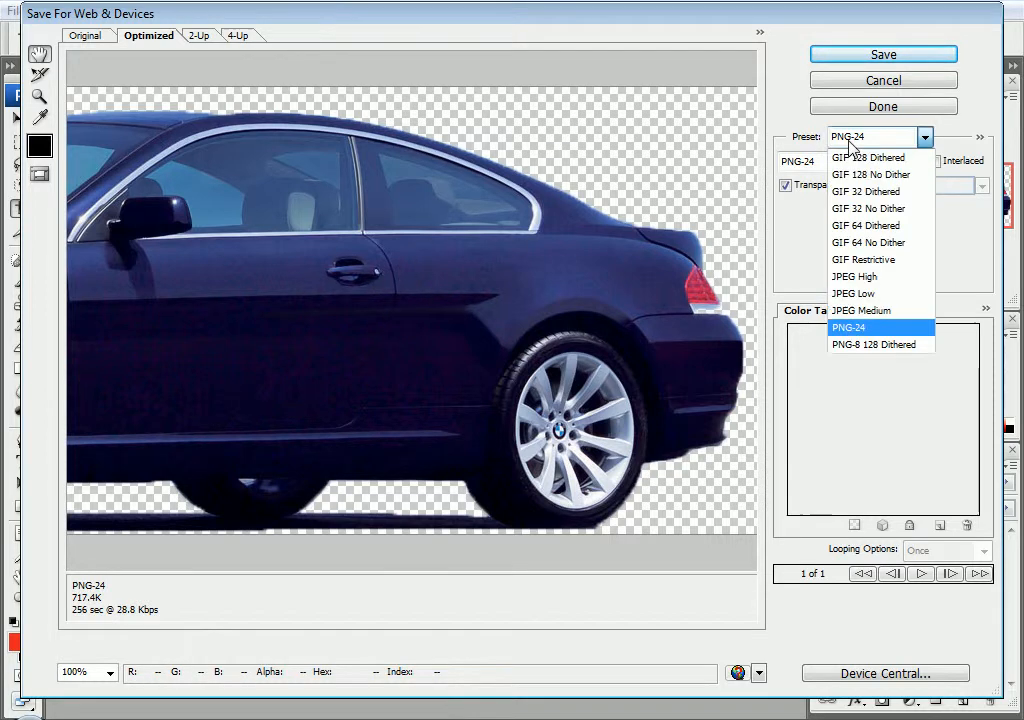
click(857, 143)
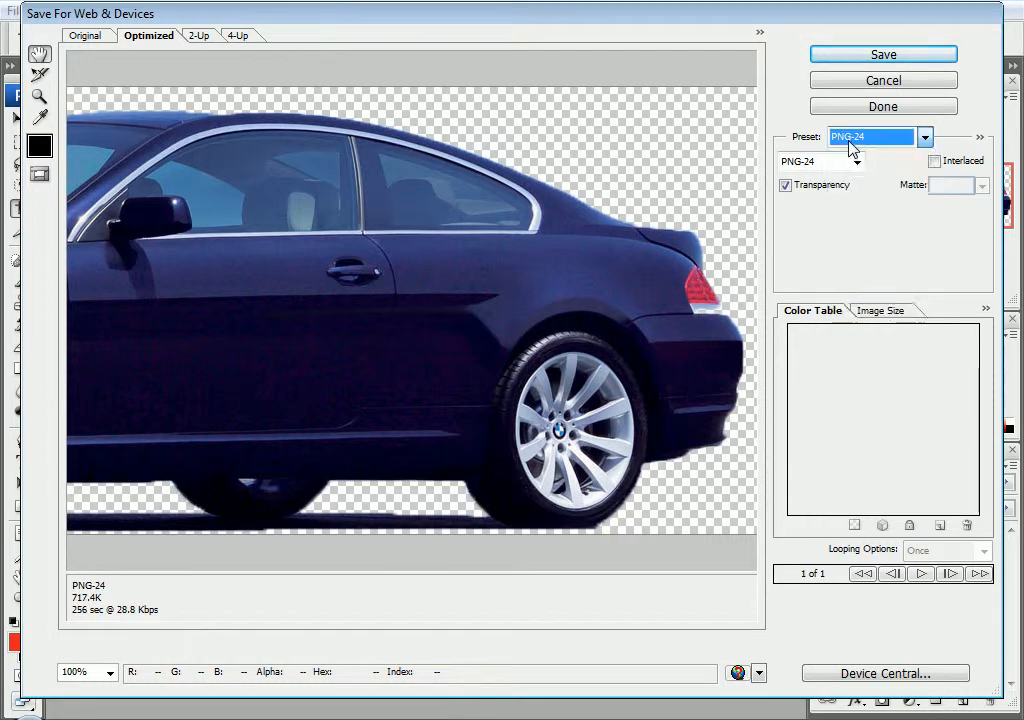
Proceed with saving the optimized image and set the destination to the MyImages folder on Programs (D:)
click(868, 56)
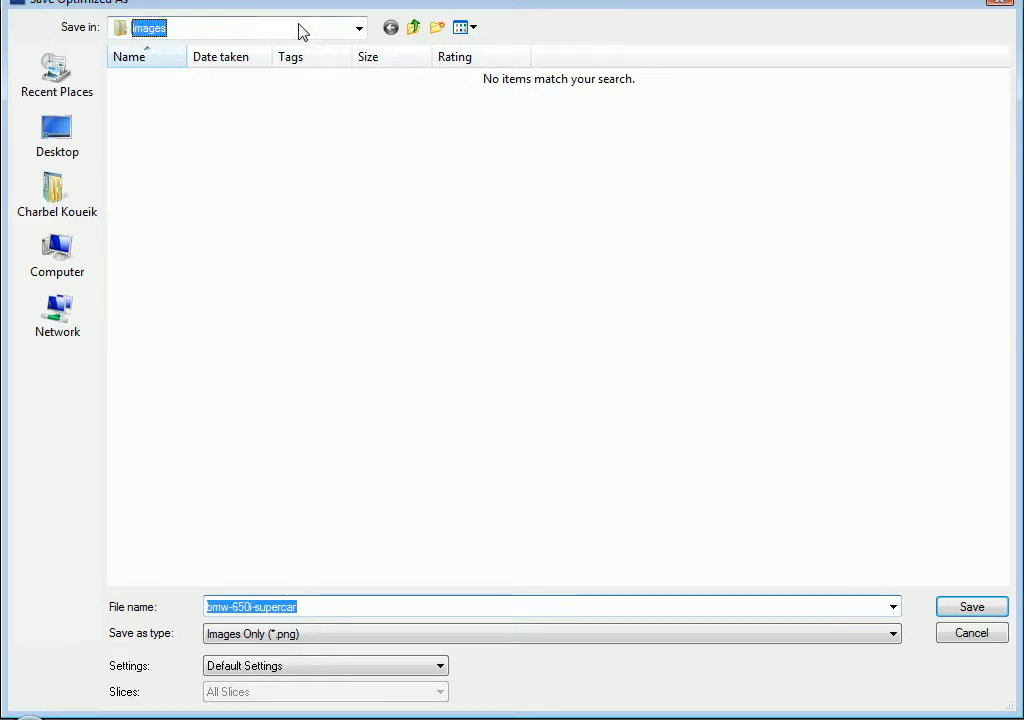
click(302, 32)
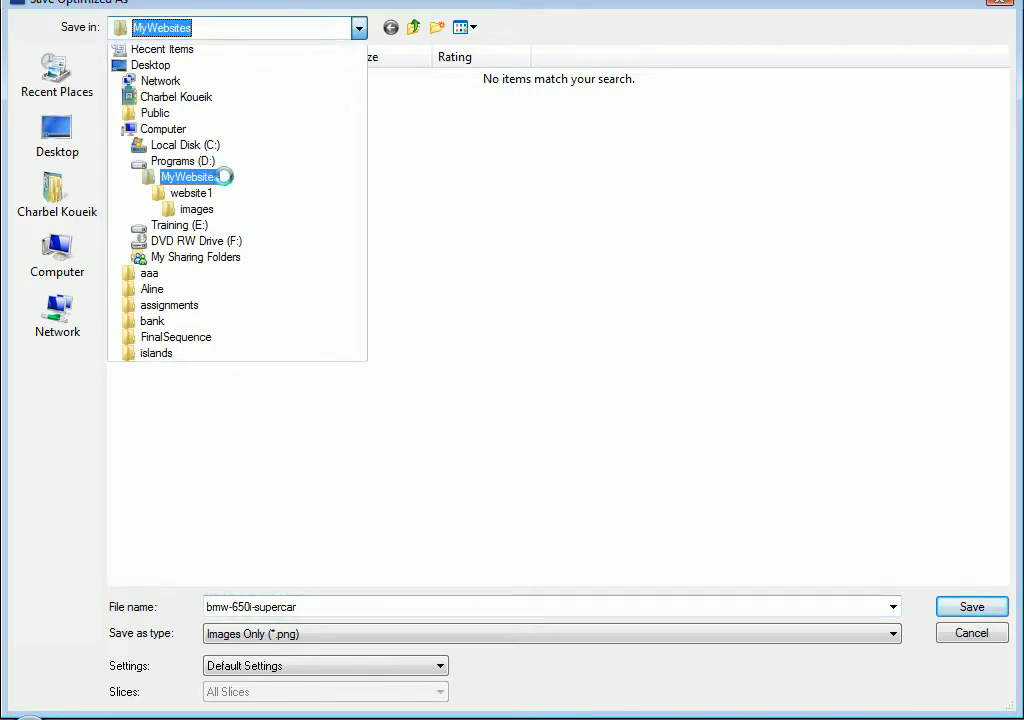
click(226, 182)
click(236, 31)
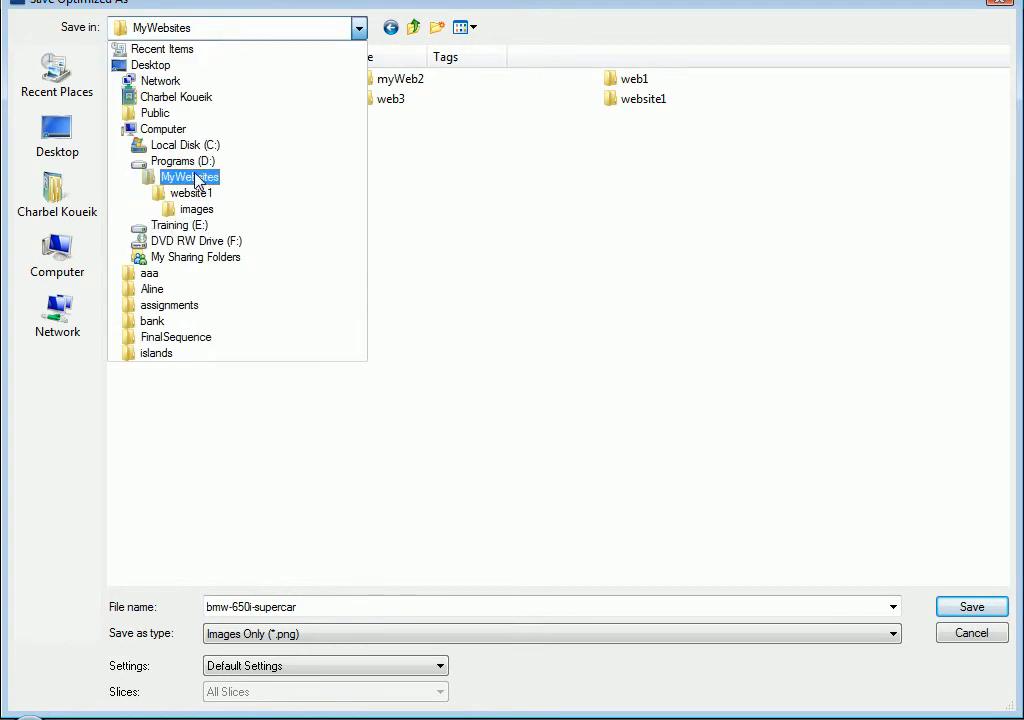
click(183, 161)
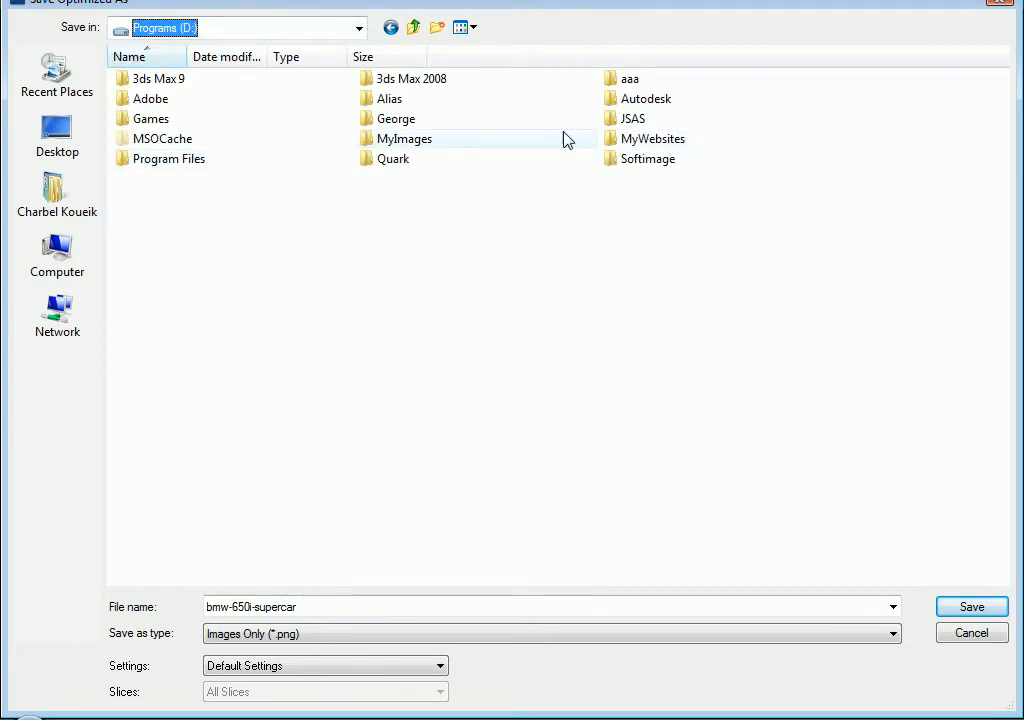
double_click(418, 140)
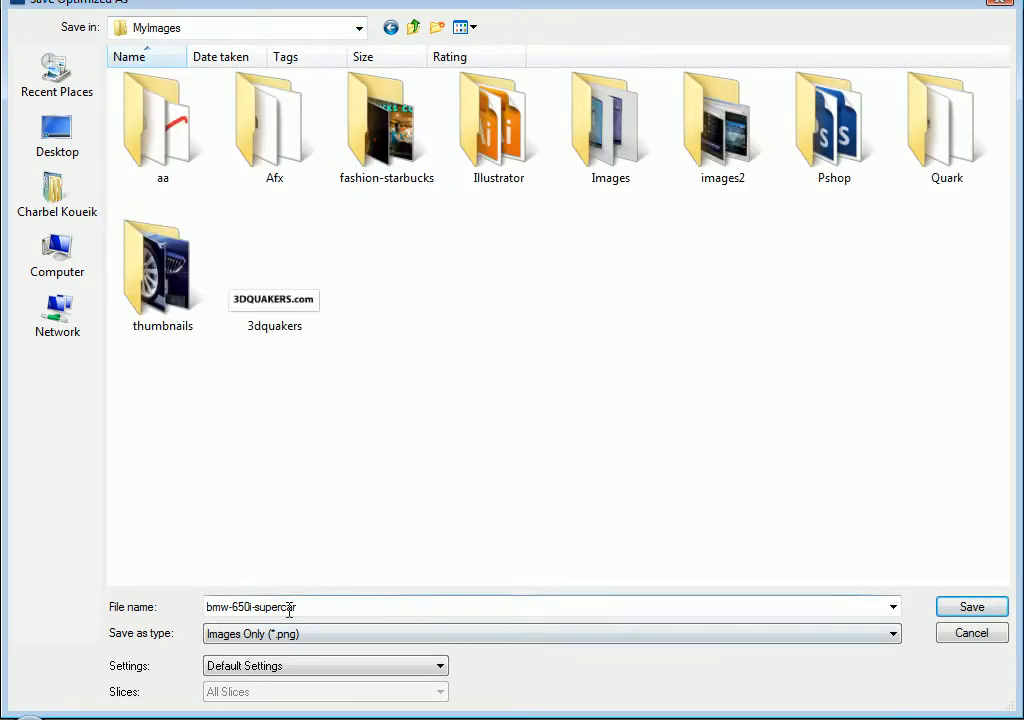
Name the file bmw-650i_no-bgd and save it as a PNG image
double_click(268, 605)
drag(252, 607, 346, 599)
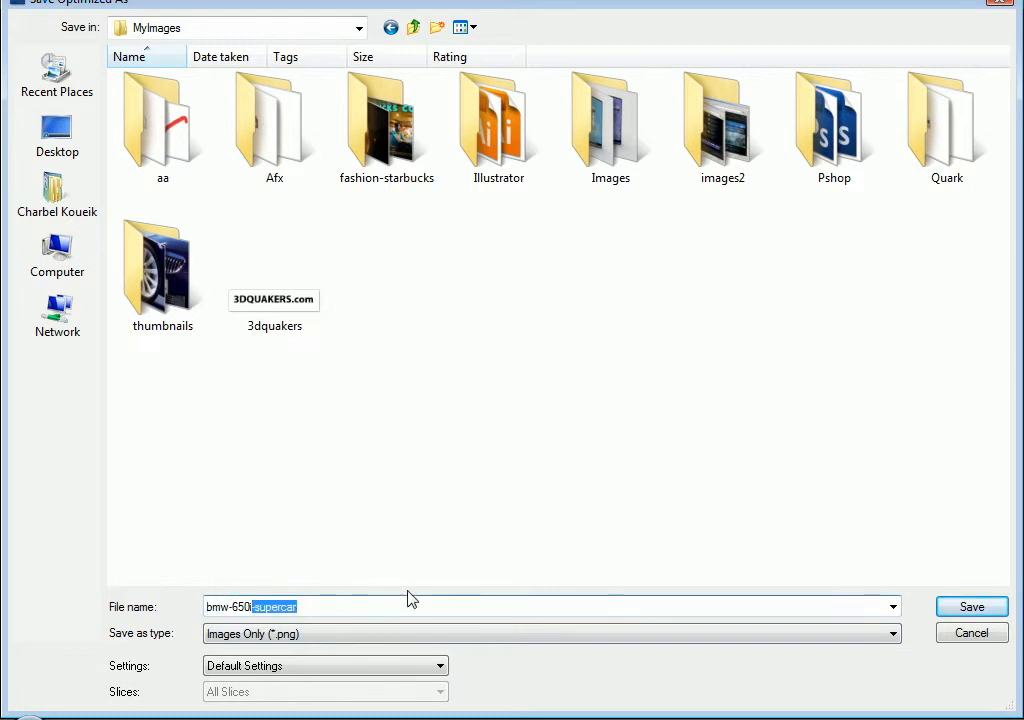
text(_no bgd)
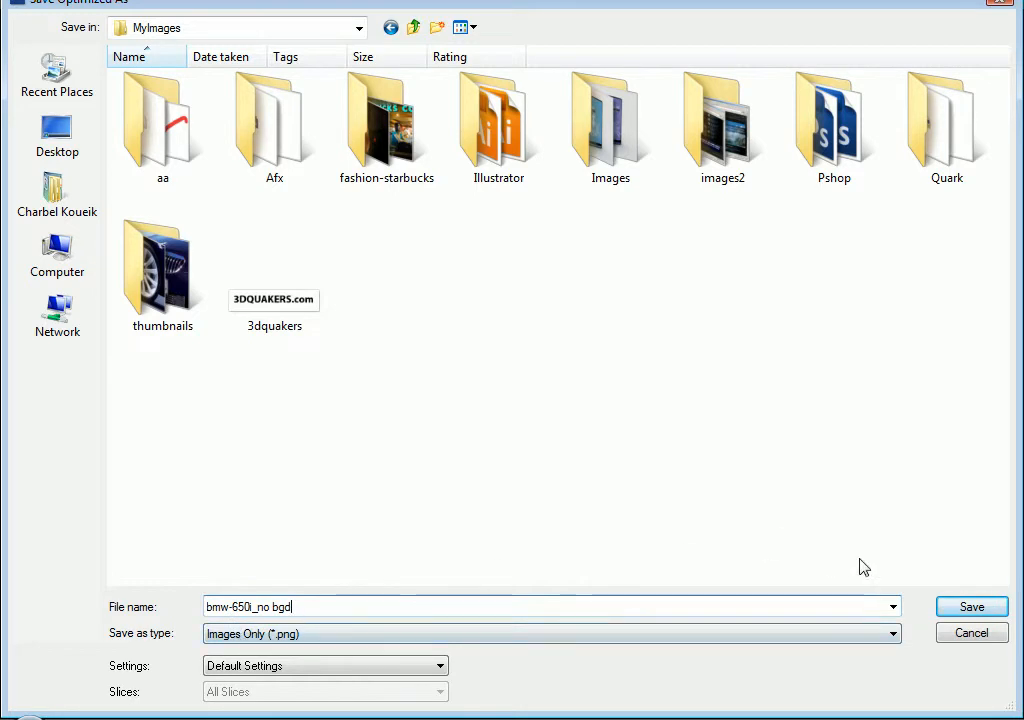
click(971, 606)
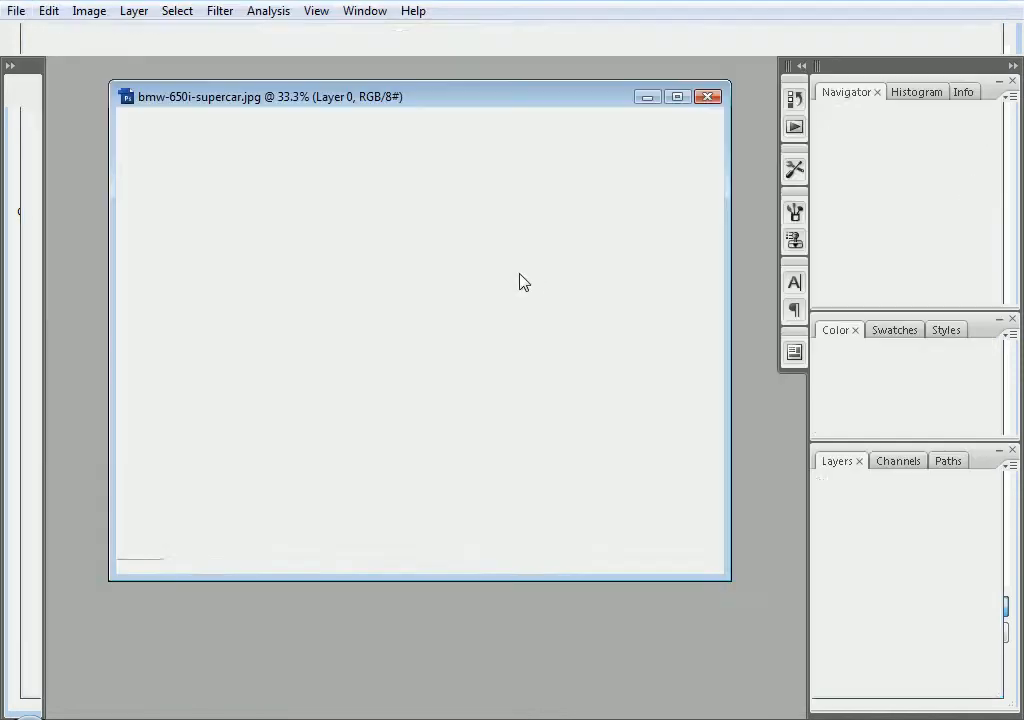
Switch to After Effects, restore the maximized Render Queue to its normal size, and show the My second movie composition
key(alt+Tab)
key(alt+Tab)
key(alt+Tab)
key(alt+Tab)
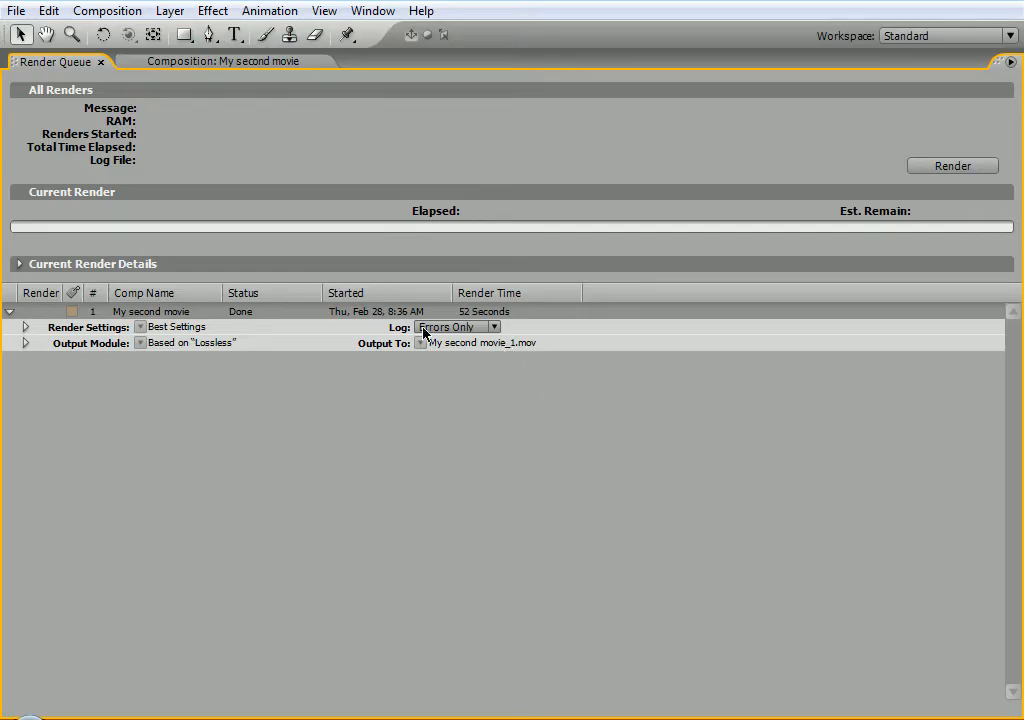
key(grave)
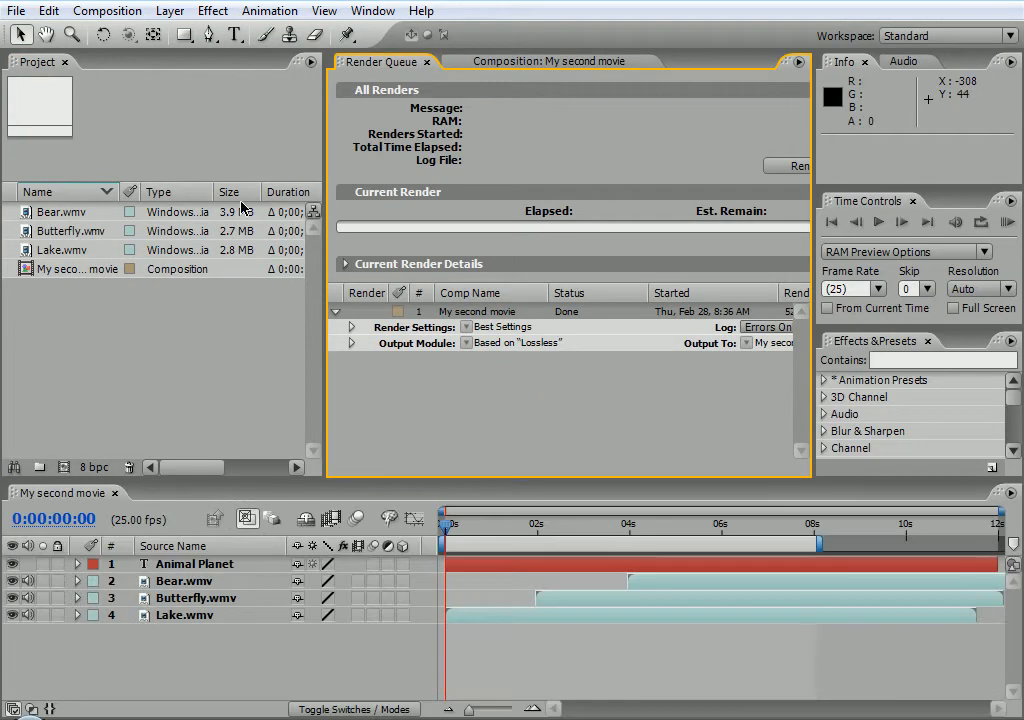
click(162, 338)
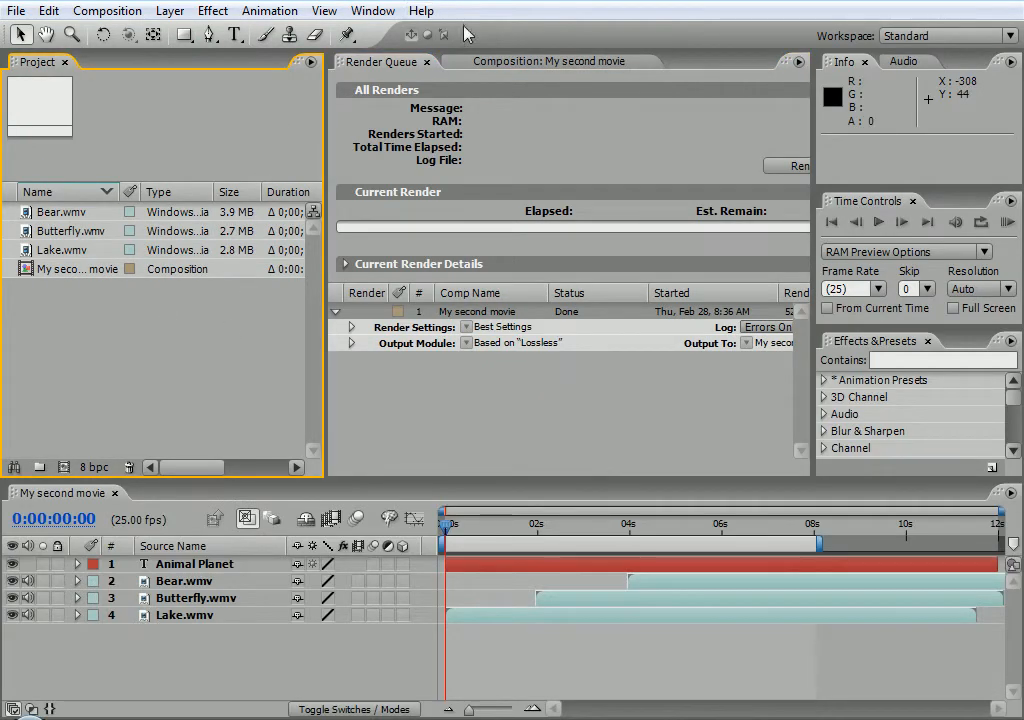
click(482, 61)
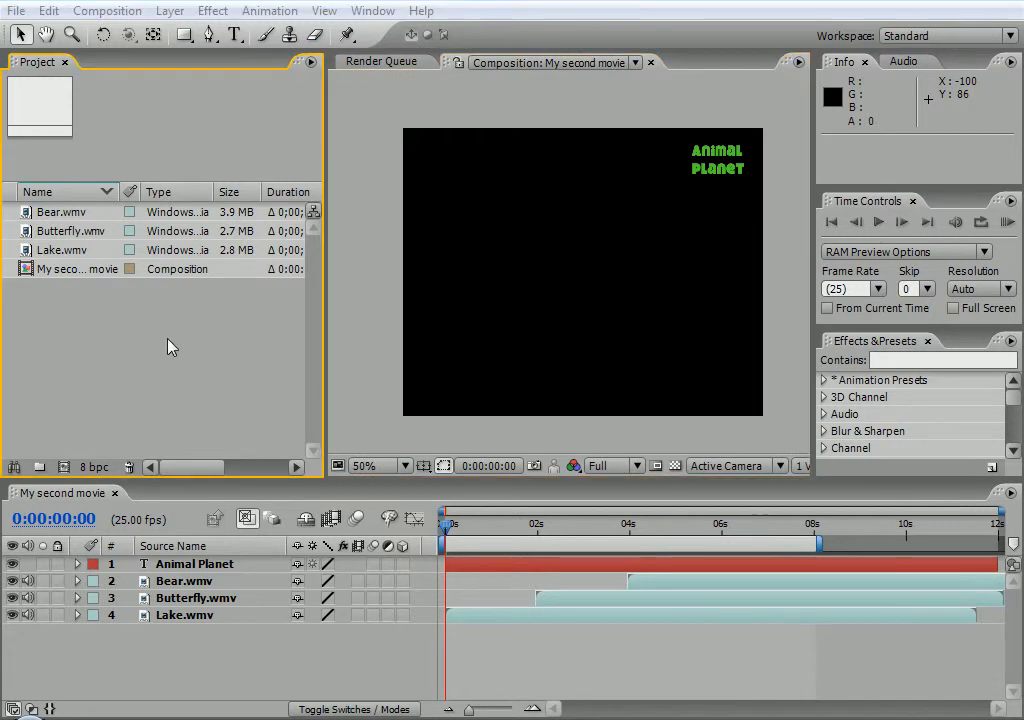
Import bmw-650i_no-bgd.png from the MyImages folder on Programs (D:) and add it as the top layer of My second movie
double_click(110, 357)
click(577, 82)
click(400, 197)
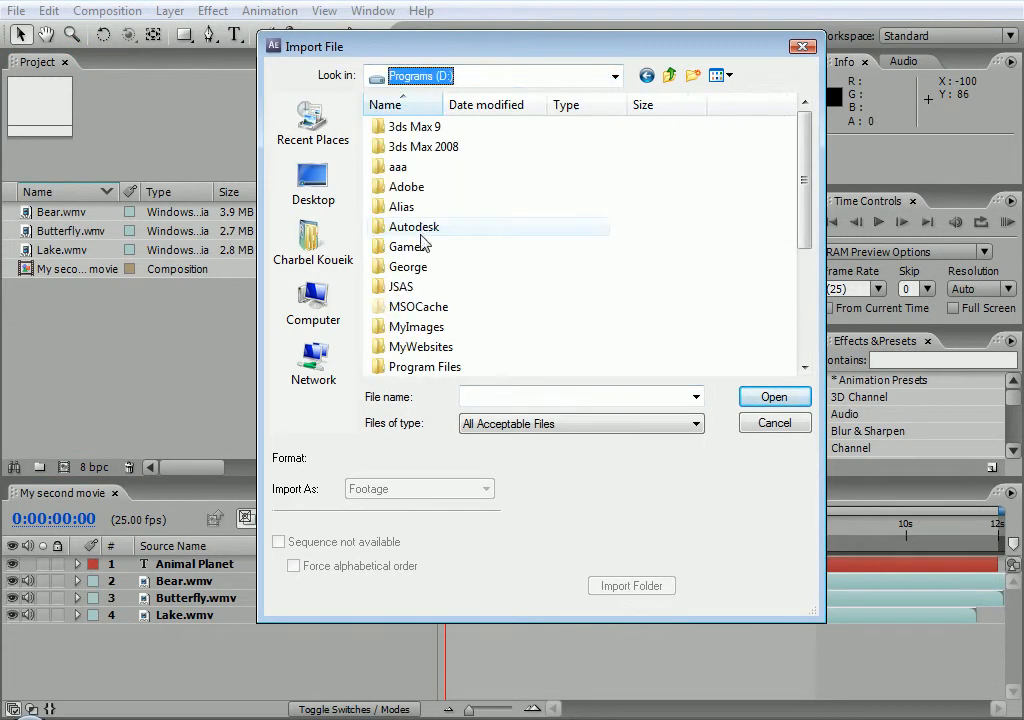
double_click(414, 327)
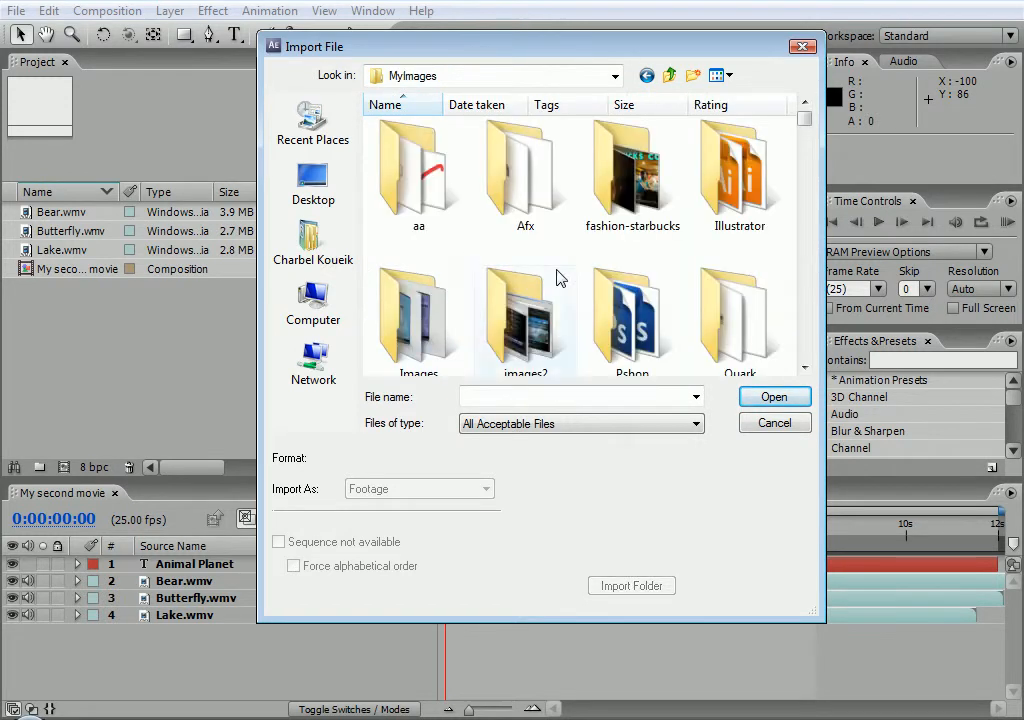
drag(804, 114, 806, 173)
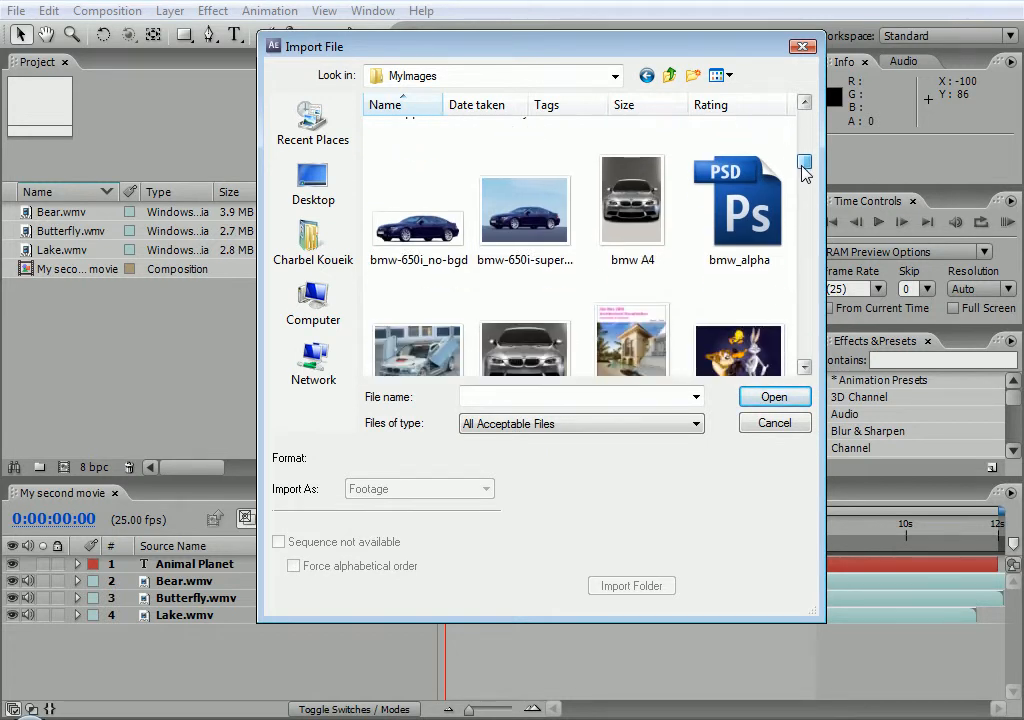
click(437, 234)
click(773, 398)
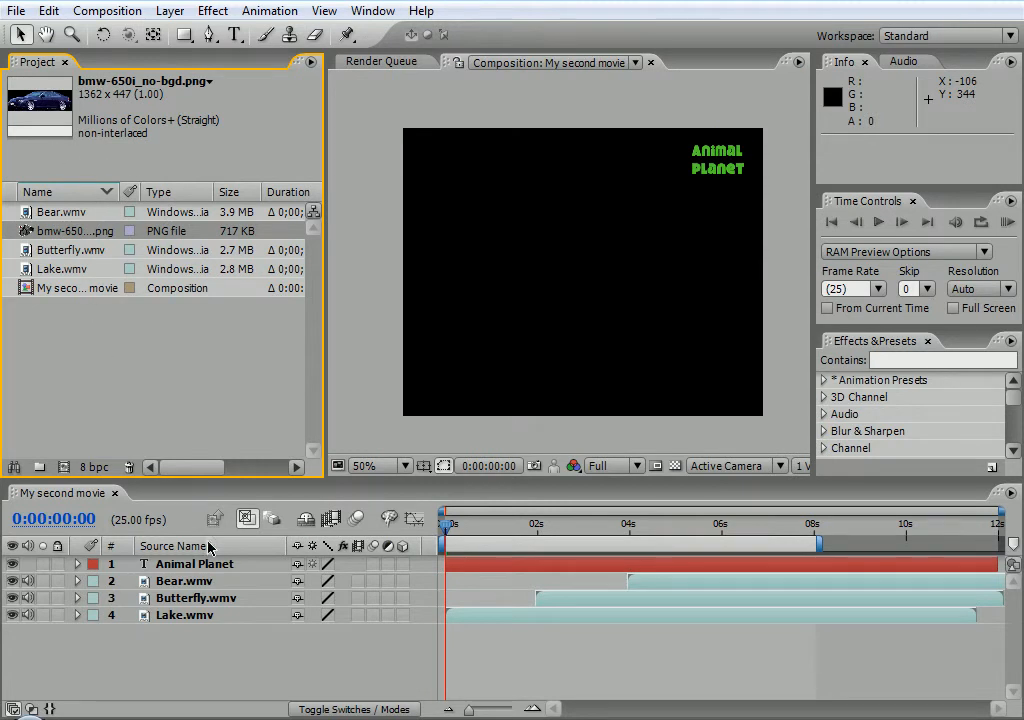
drag(60, 240, 125, 568)
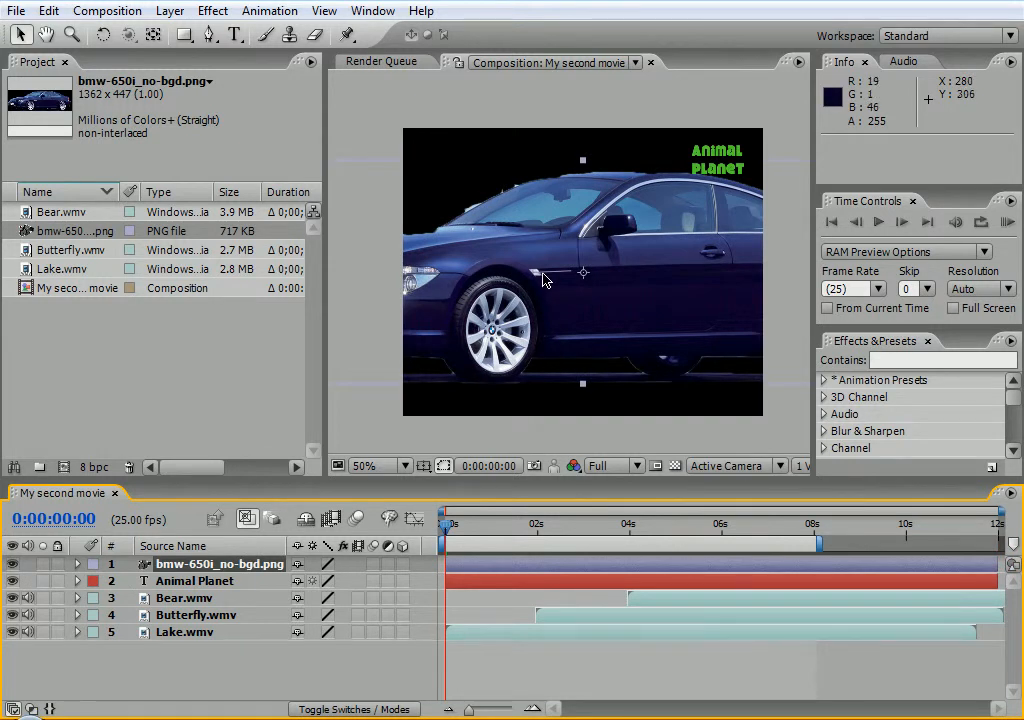
With the time at 0:00:02:02, scale the car layer to 44% and place it off-frame to the right at position 1049, 288
drag(450, 532, 541, 532)
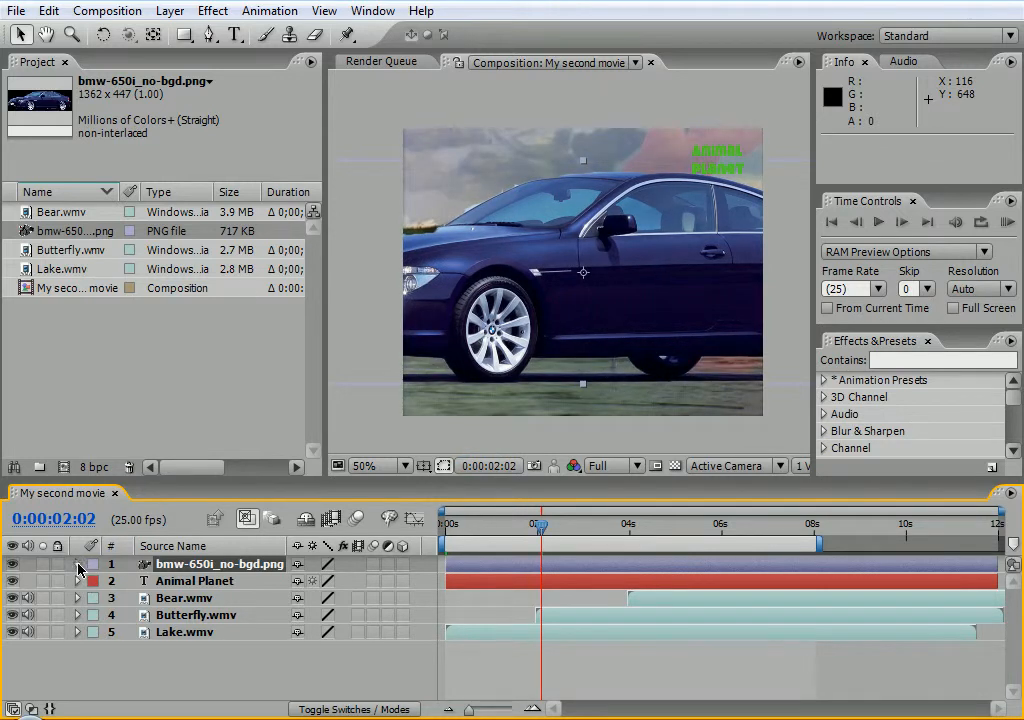
click(78, 565)
click(93, 581)
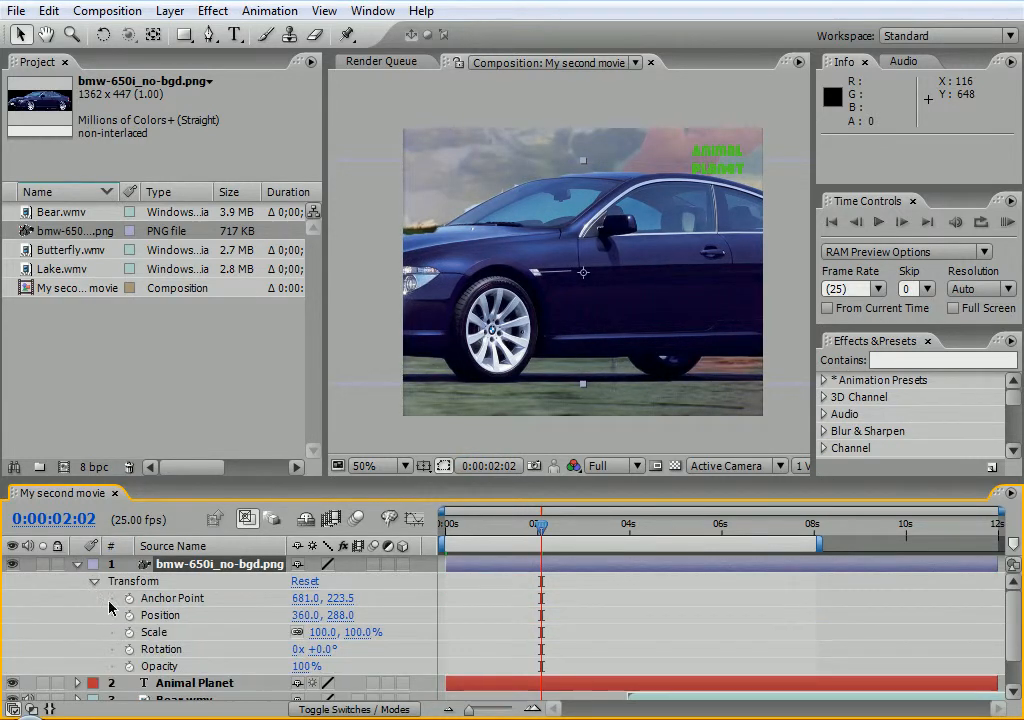
drag(322, 632, 778, 596)
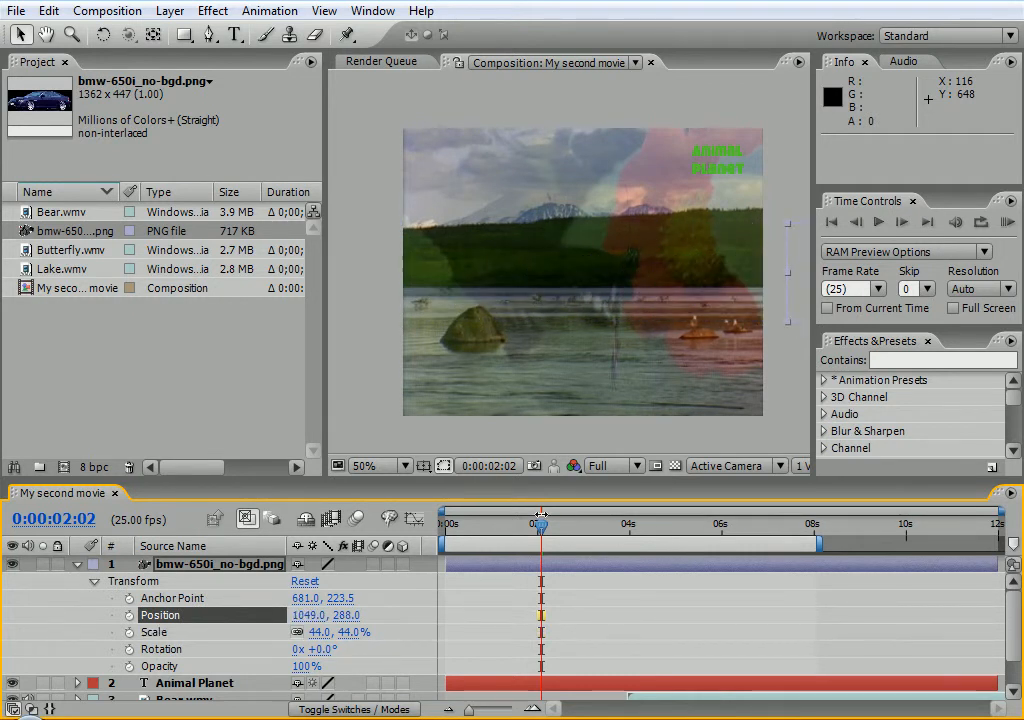
Keyframe the car's Position at 0:00:01:12, and at 0:00:03:24 move it horizontally out past the frame's left edge
drag(538, 532, 513, 525)
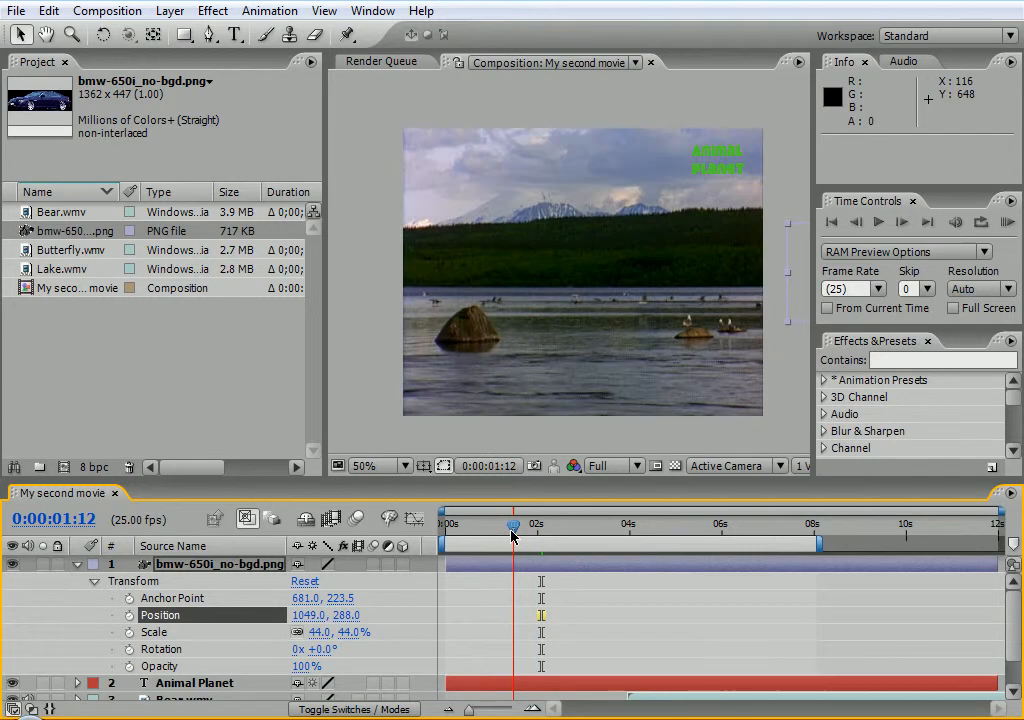
click(129, 615)
drag(515, 531, 628, 537)
drag(296, 617, 18, 428)
drag(295, 621, 236, 526)
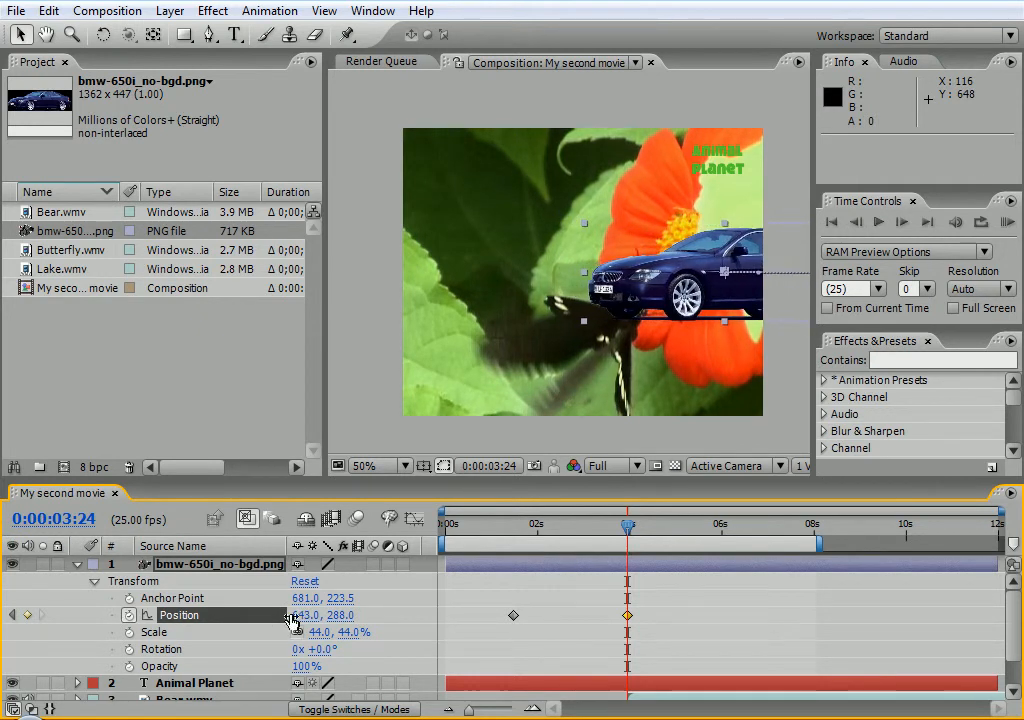
drag(298, 615, 198, 600)
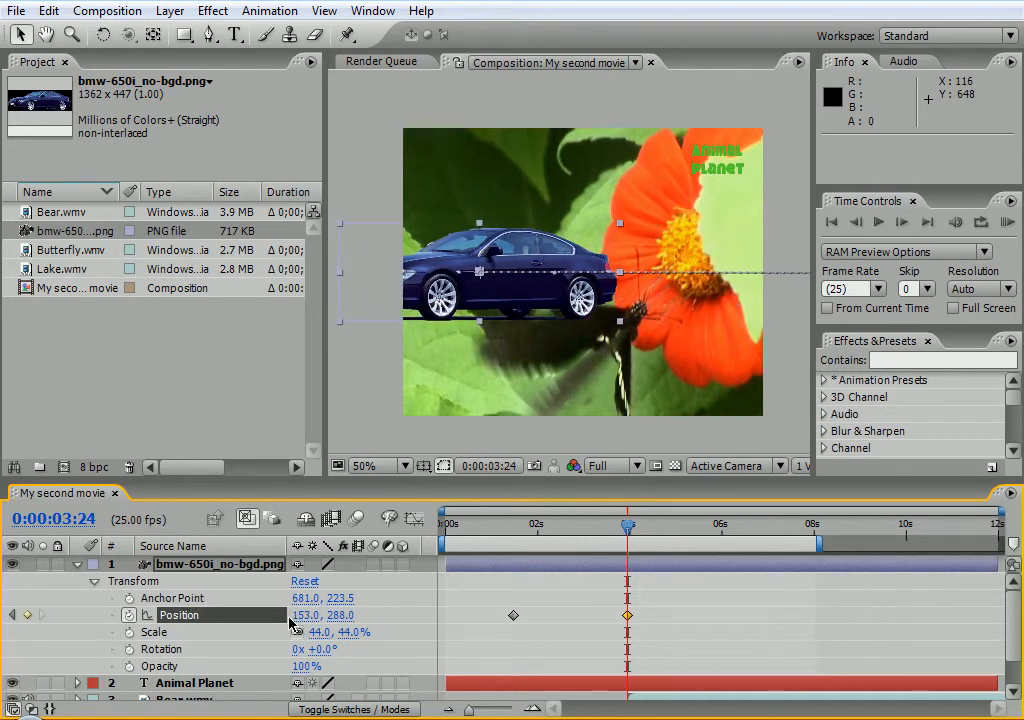
drag(305, 617, 244, 492)
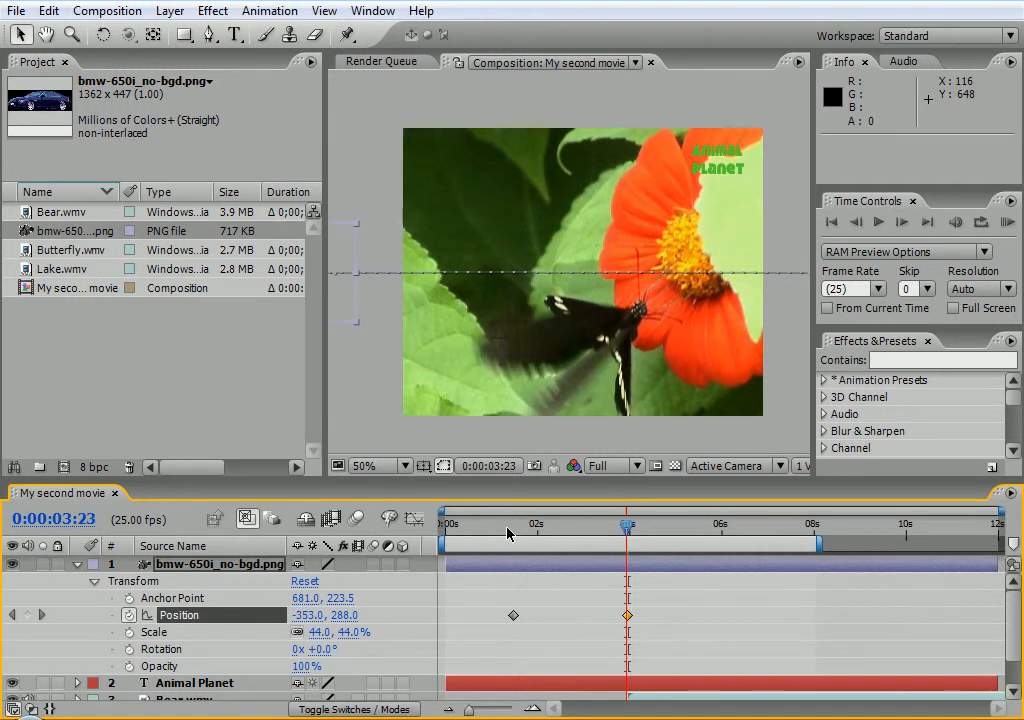
Return to the start of the composition and run a RAM preview of the car's movement
click(445, 522)
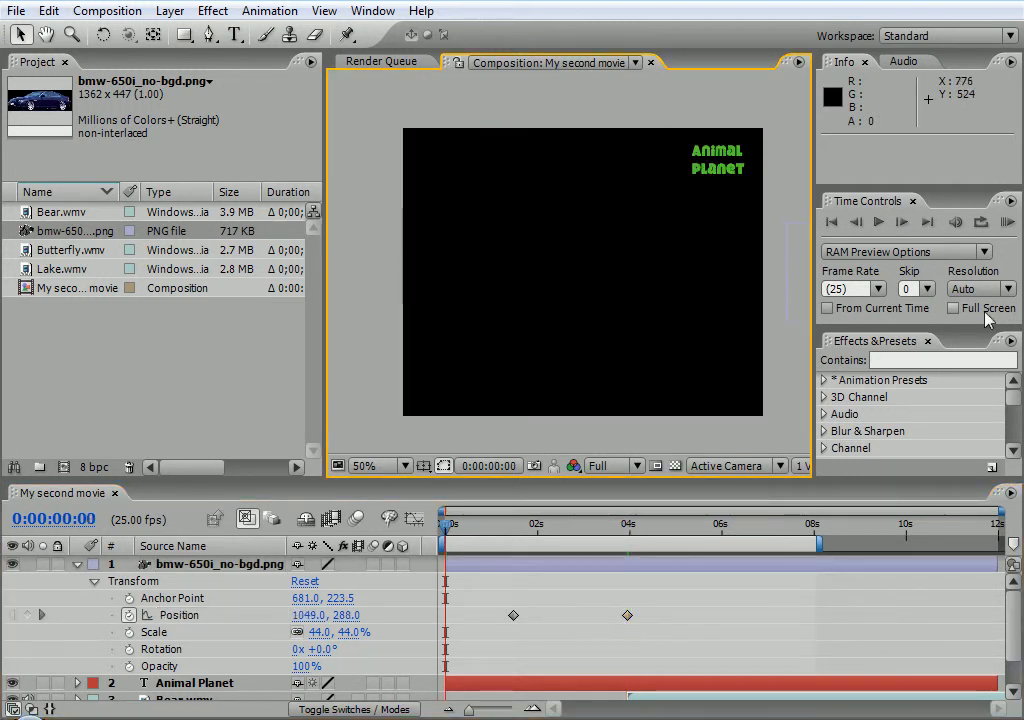
click(1007, 222)
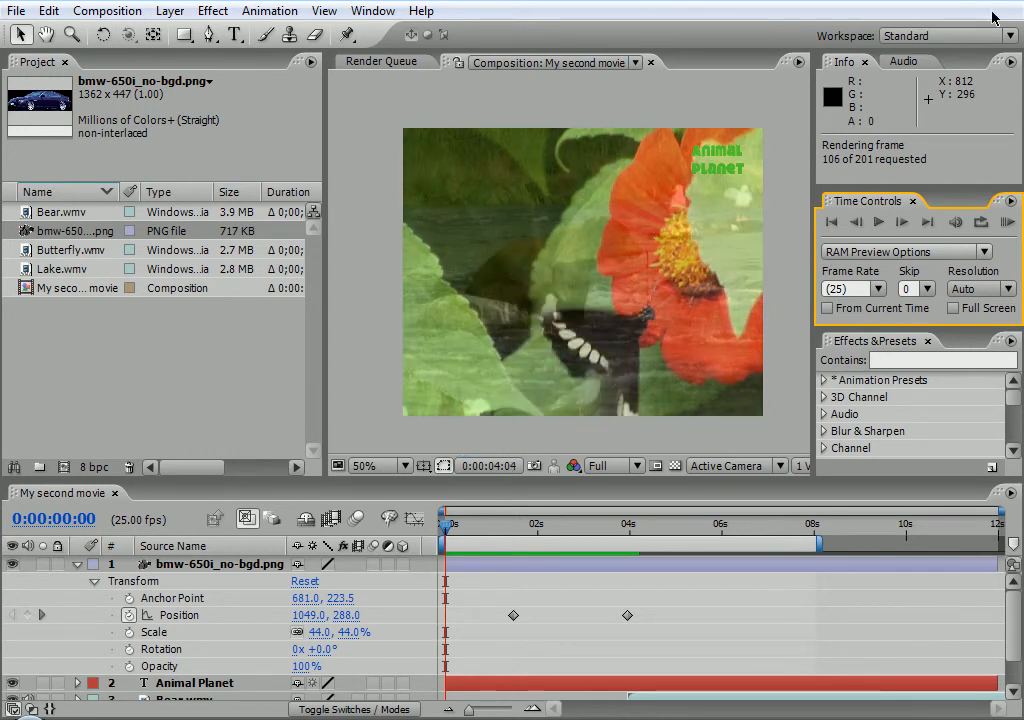
click(828, 222)
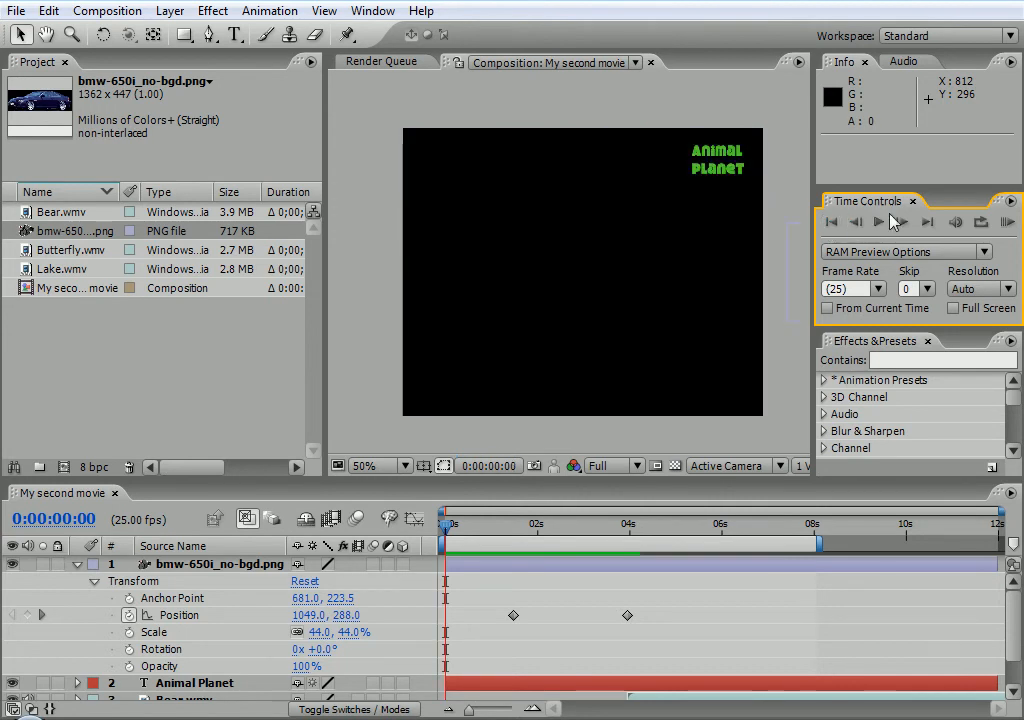
click(1001, 224)
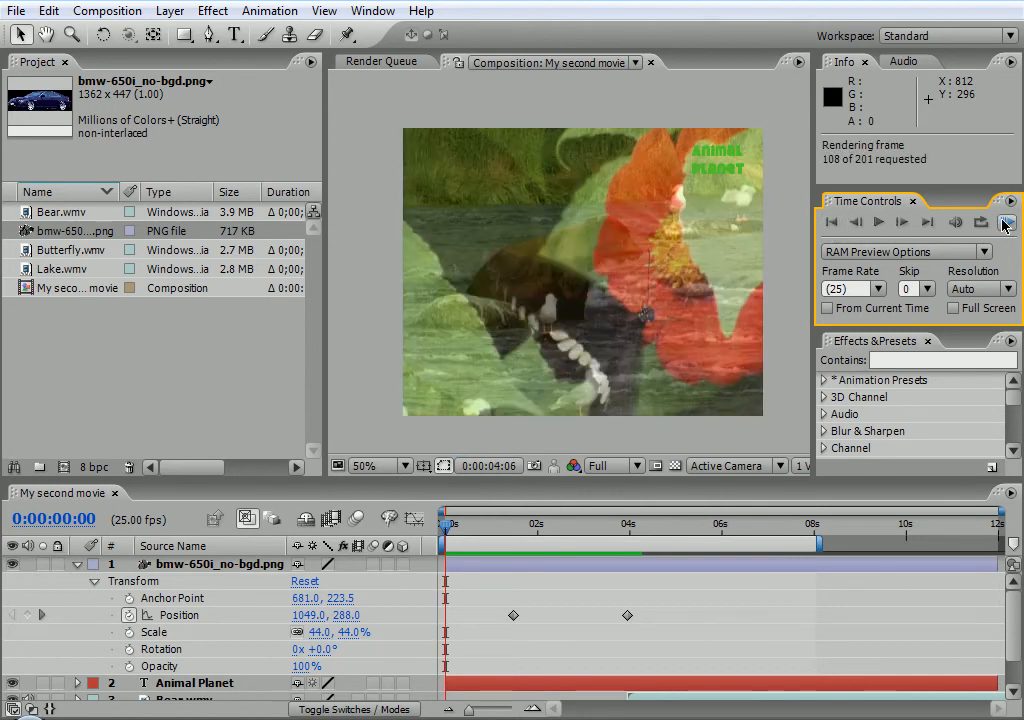